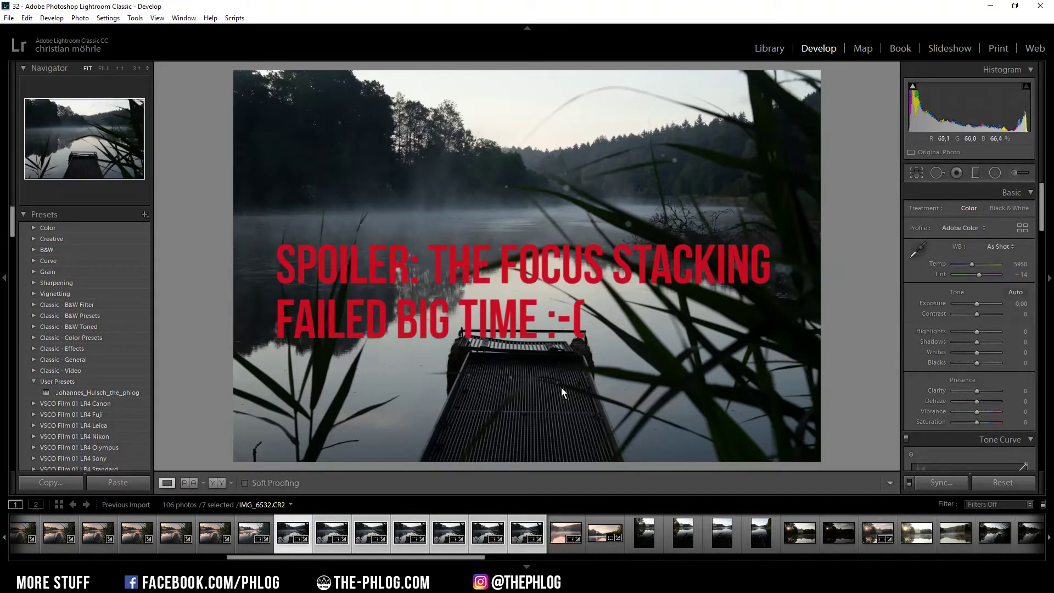
Select only the misty lake-and-jetty thumbnail in the filmstrip for editing
{"action": "left_click", "coordinate": [517, 547]}
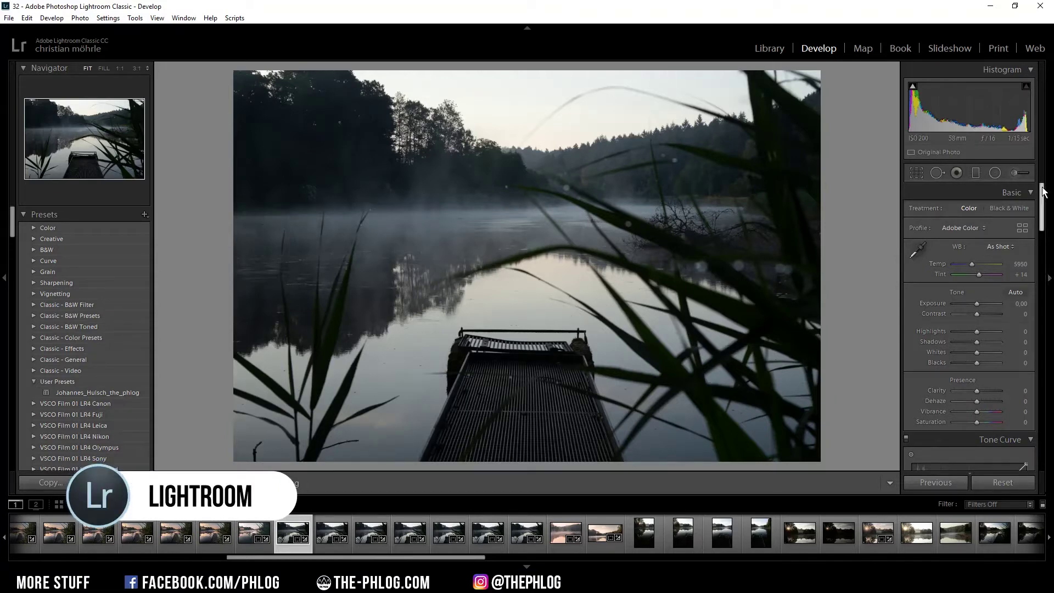
Enable lens profile corrections and chromatic aberration removal in Lens Corrections
{"action": "left_click_drag", "start_coordinate": [1042, 193], "coordinate": [1038, 342]}
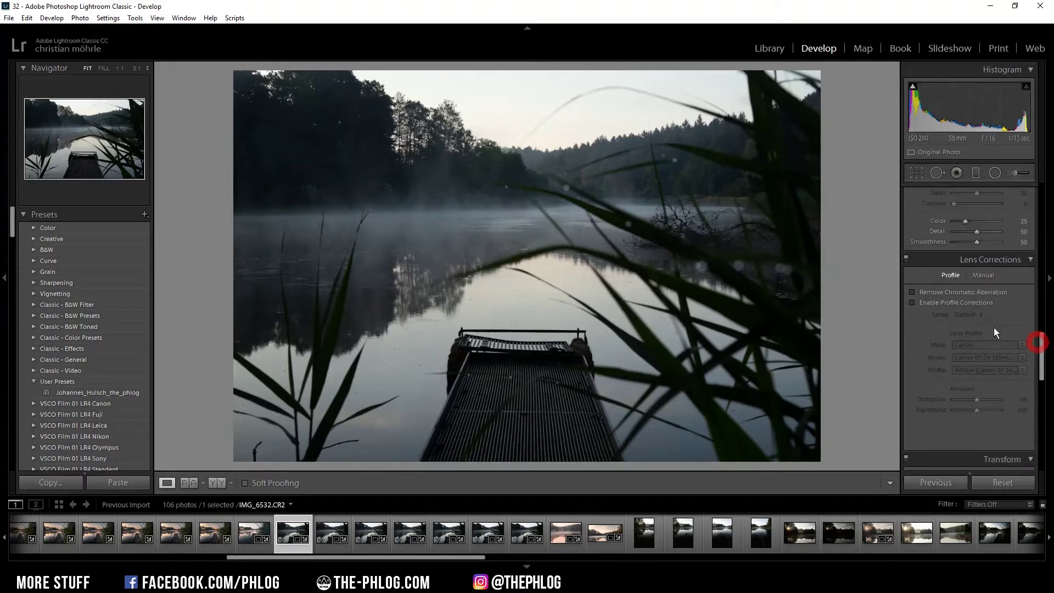
{"action": "left_click", "coordinate": [965, 294]}
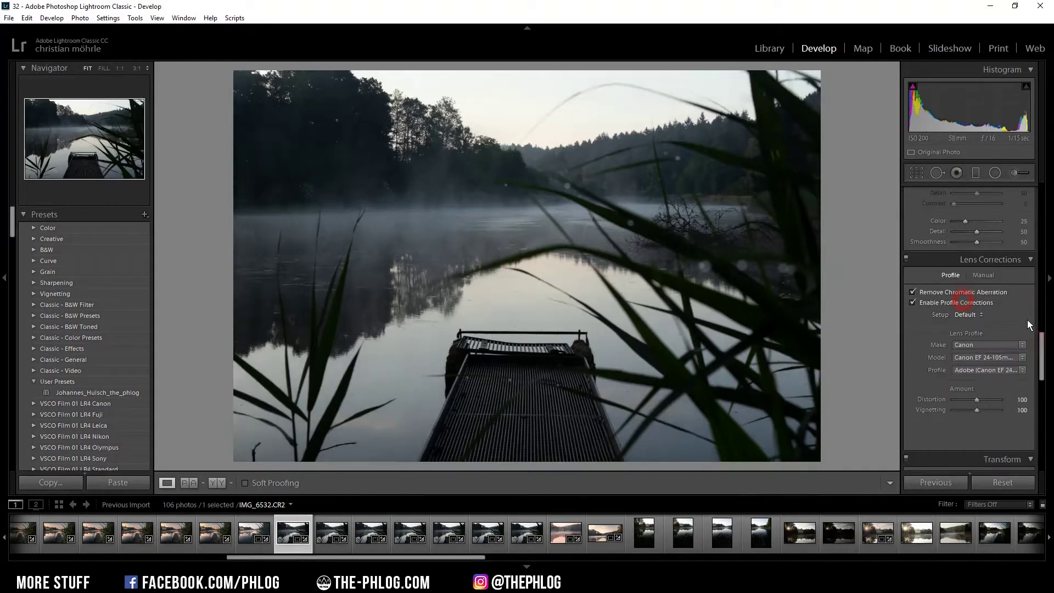
{"action": "left_click_drag", "start_coordinate": [1039, 339], "coordinate": [1044, 434]}
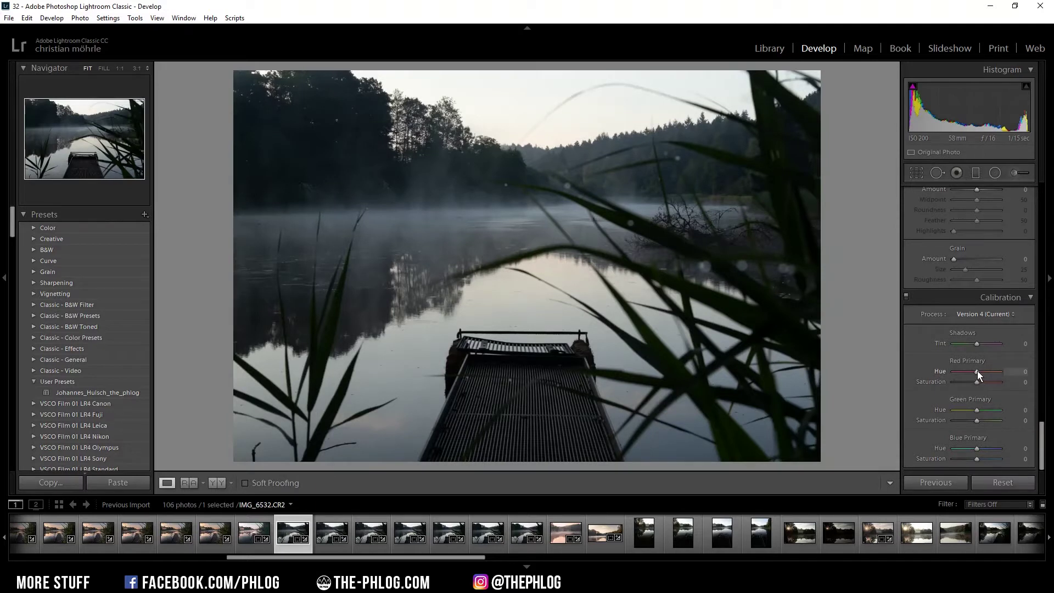
Set Calibration primaries to Red Hue +36, Green Hue +43, Blue Hue -55
{"action": "left_click_drag", "start_coordinate": [981, 373], "coordinate": [984, 373]}
{"action": "left_click_drag", "start_coordinate": [978, 410], "coordinate": [988, 411]}
{"action": "left_click_drag", "start_coordinate": [977, 449], "coordinate": [972, 449]}
Toggle the calibration changes on and off to compare before and after
{"action": "left_click", "coordinate": [907, 297]}
{"action": "left_click", "coordinate": [906, 297]}
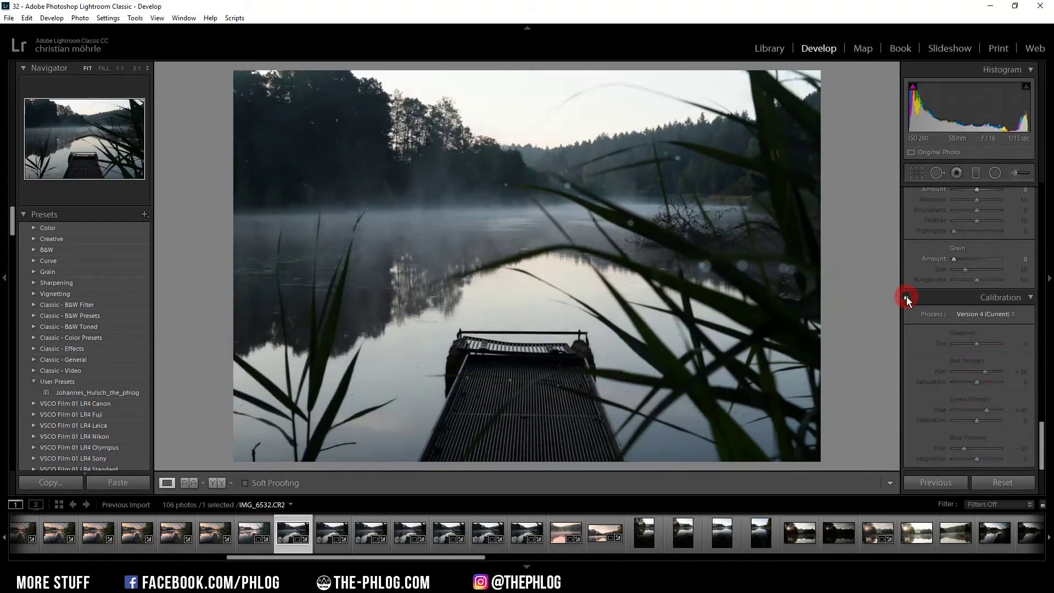
{"action": "left_click", "coordinate": [907, 297]}
{"action": "left_click", "coordinate": [907, 297]}
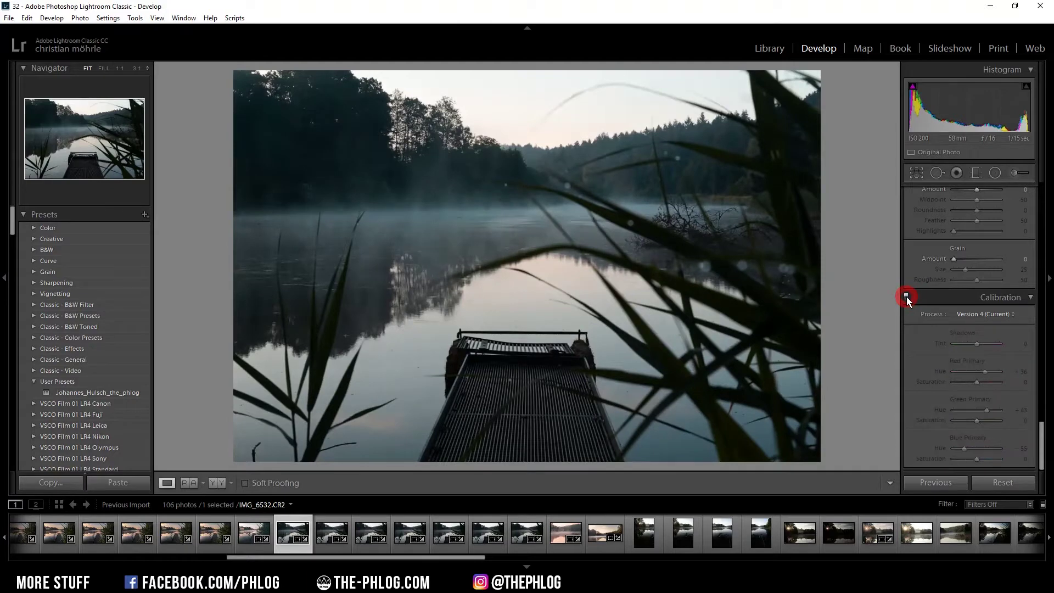
{"action": "left_click", "coordinate": [907, 297]}
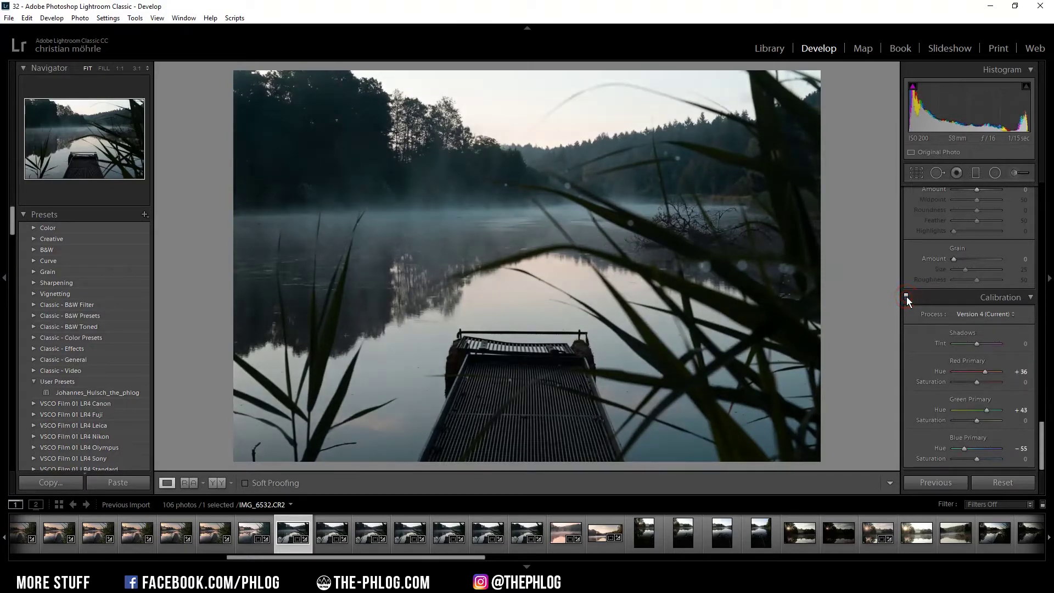
{"action": "left_click", "coordinate": [906, 297]}
Apply the Vintage 02 profile from the Profile Browser
{"action": "left_click_drag", "start_coordinate": [1042, 447], "coordinate": [1032, 176]}
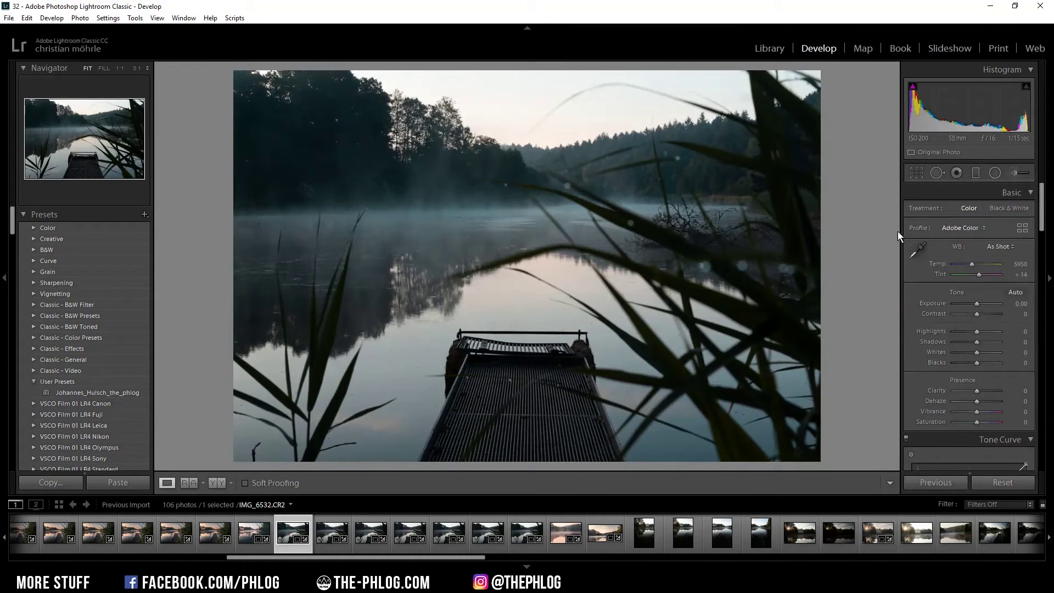
{"action": "left_click", "coordinate": [1021, 230]}
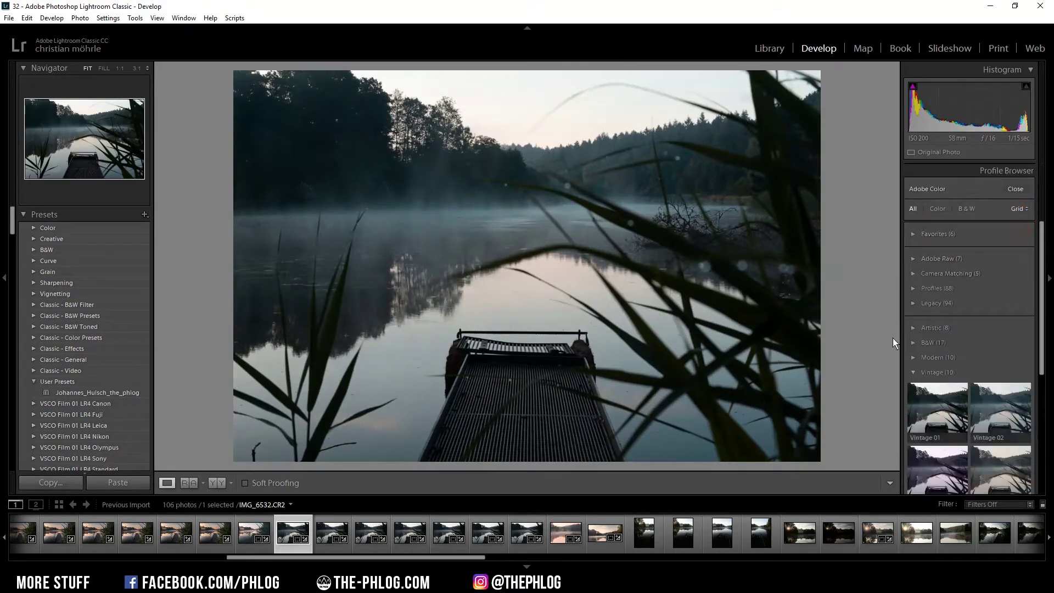
{"action": "left_click", "coordinate": [945, 403]}
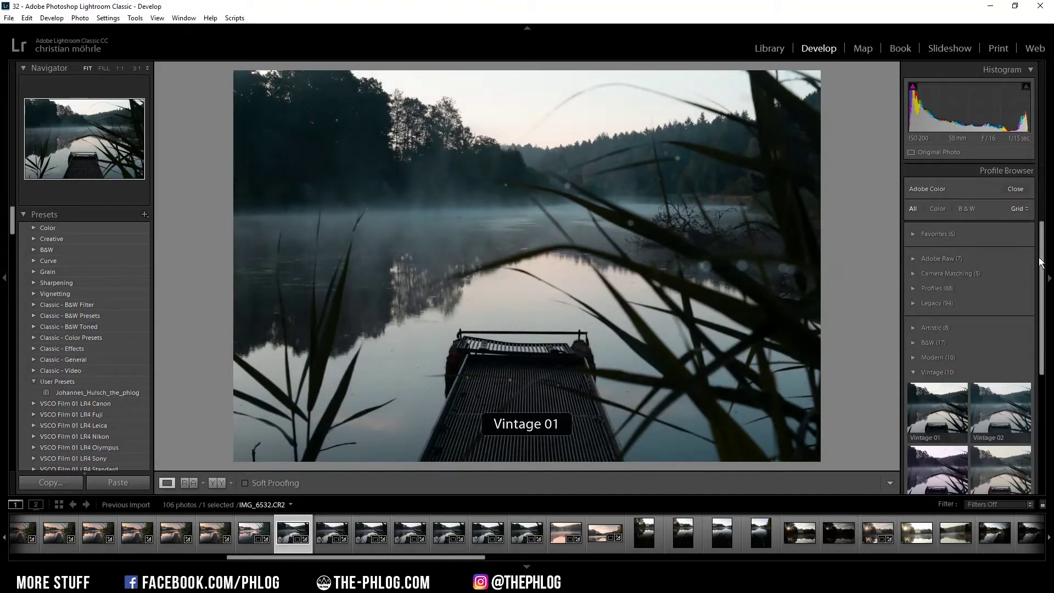
{"action": "left_click_drag", "start_coordinate": [1043, 264], "coordinate": [1045, 317]}
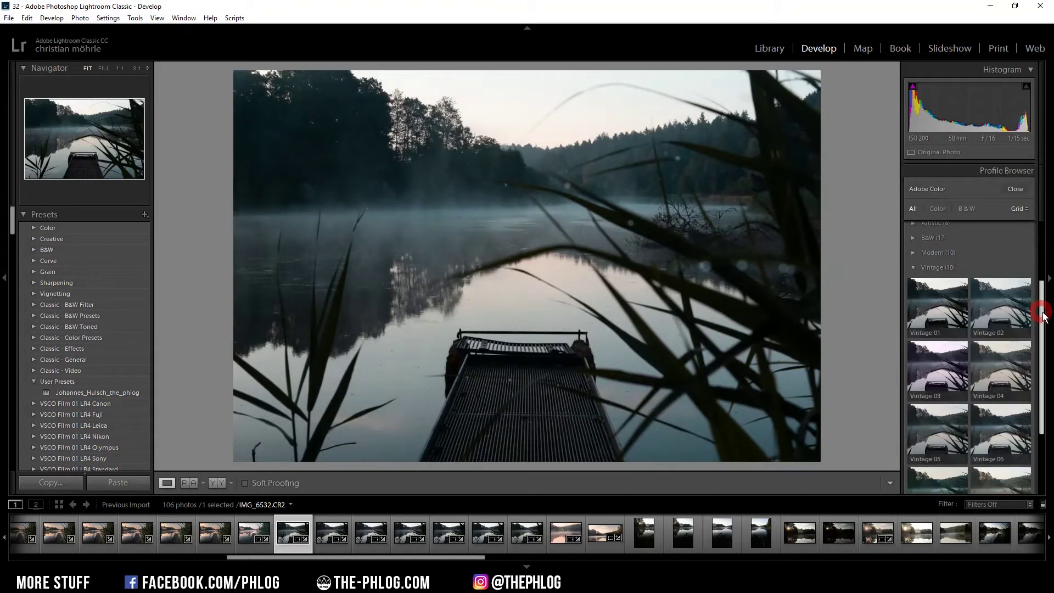
{"action": "left_click", "coordinate": [1010, 308]}
{"action": "left_click", "coordinate": [1018, 207]}
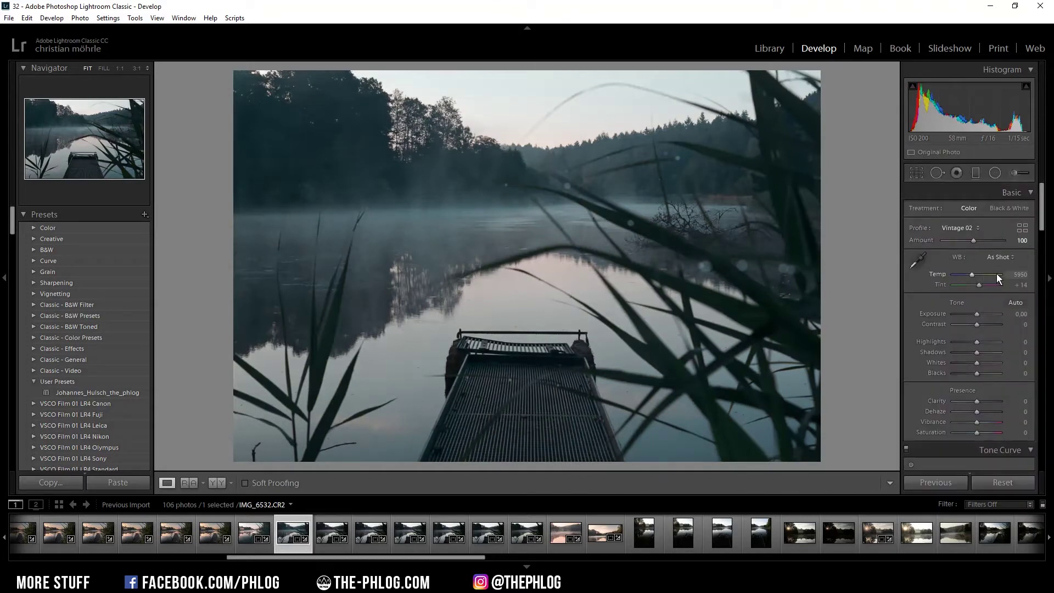
Set white balance to Temp 6881 and Tint +39
{"action": "left_click_drag", "start_coordinate": [971, 275], "coordinate": [977, 277]}
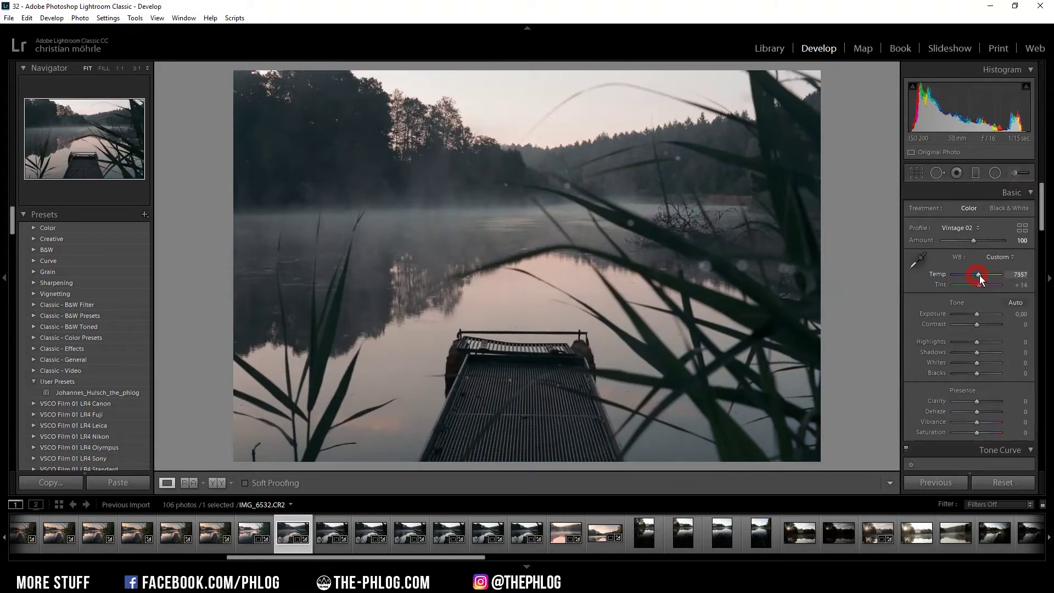
{"action": "left_click_drag", "start_coordinate": [980, 275], "coordinate": [977, 278]}
{"action": "left_click_drag", "start_coordinate": [980, 285], "coordinate": [980, 285]}
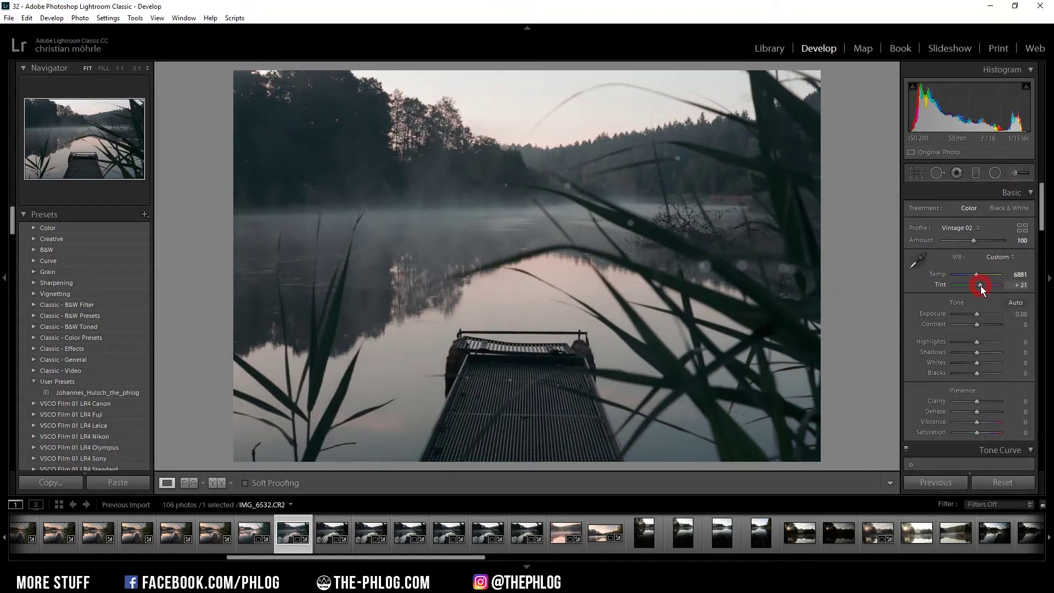
{"action": "left_click_drag", "start_coordinate": [981, 286], "coordinate": [985, 286]}
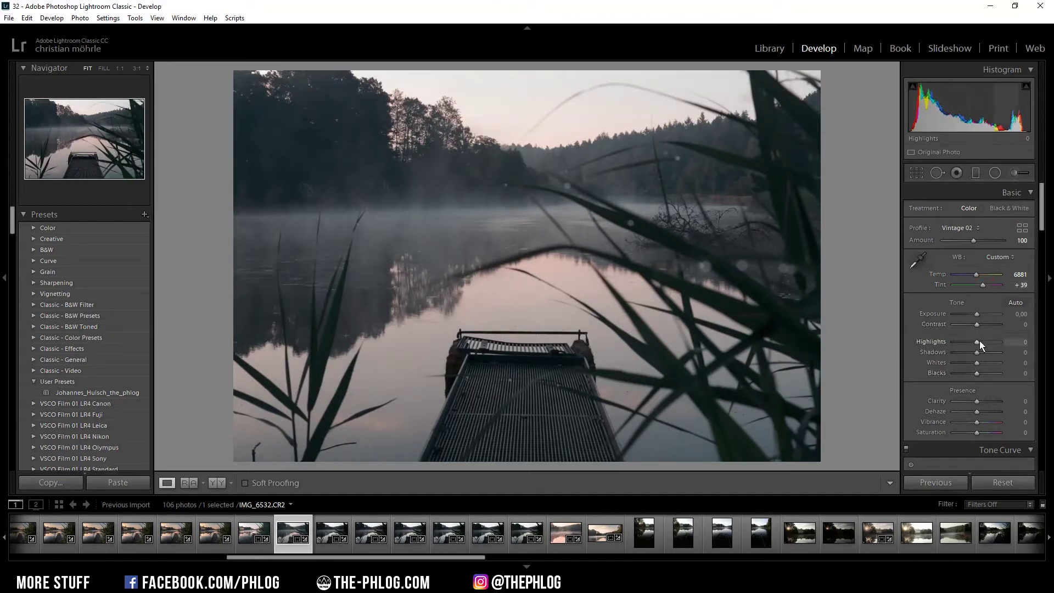
Set Highlights +26, Whites +21, Blacks +62 and raise Saturation to +40
{"action": "left_click_drag", "start_coordinate": [978, 342], "coordinate": [984, 343]}
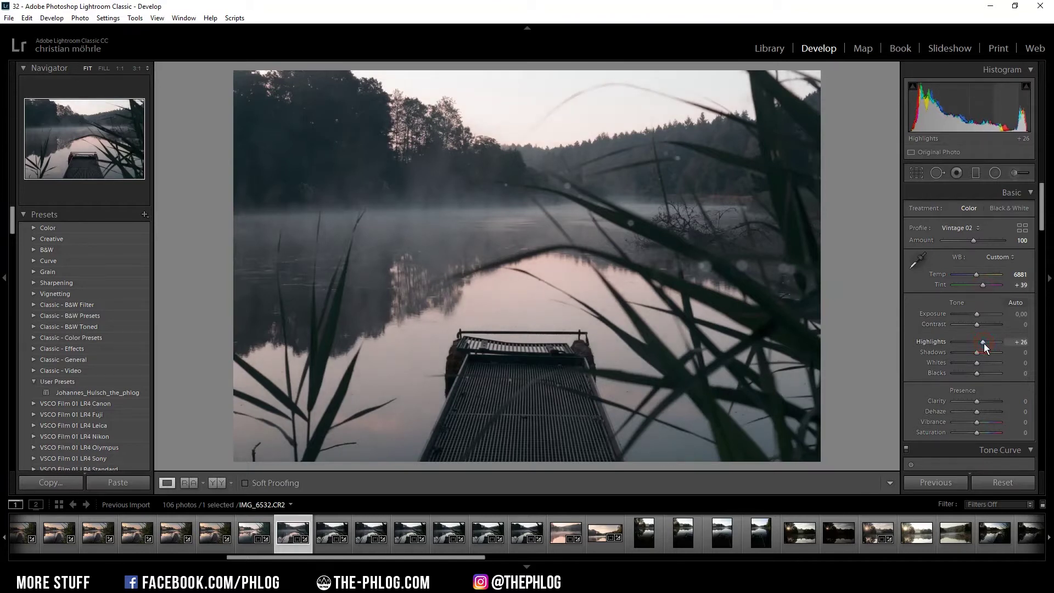
{"action": "left_click_drag", "start_coordinate": [978, 365], "coordinate": [983, 364]}
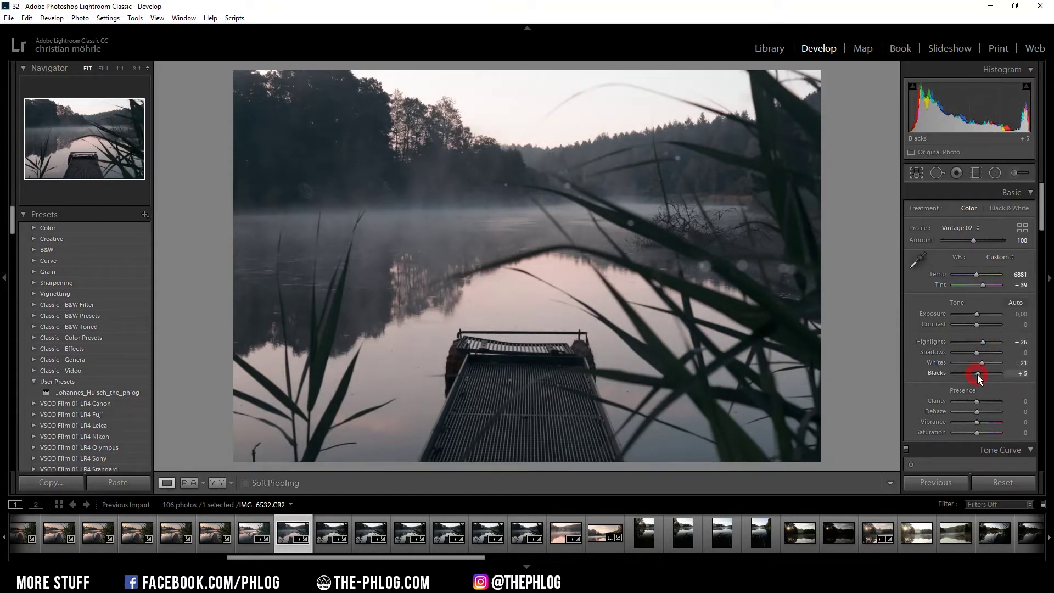
{"action": "mouse_move", "coordinate": [977, 374]}
{"action": "left_mouse_down"}
{"action": "mouse_move", "coordinate": [990, 376]}
{"action": "mouse_move", "coordinate": [983, 422]}
{"action": "left_mouse_up"}
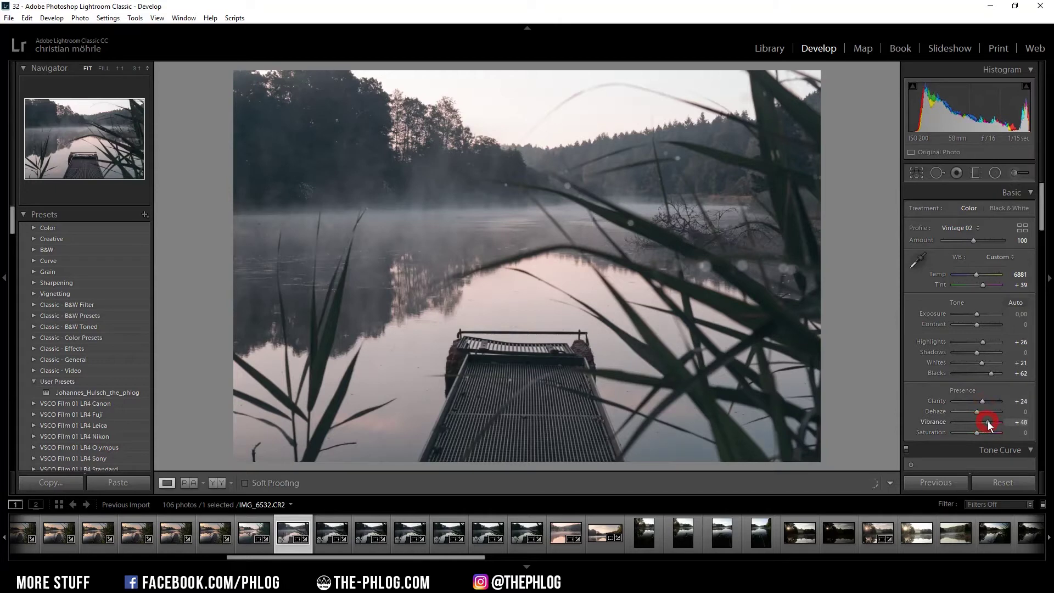
{"action": "left_click_drag", "start_coordinate": [984, 432], "coordinate": [990, 432]}
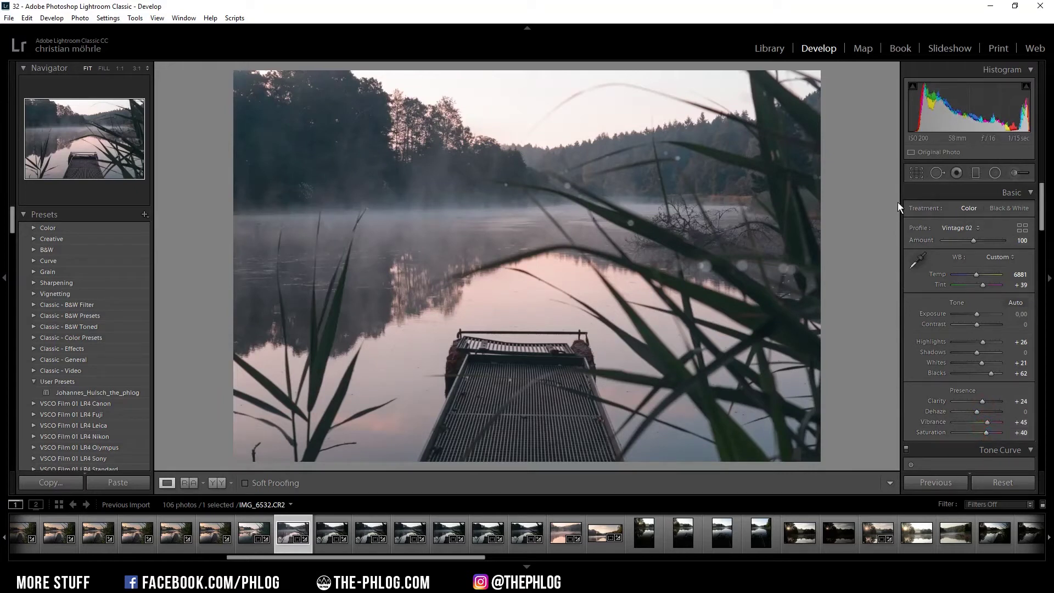
{"action": "left_click", "coordinate": [995, 173]}
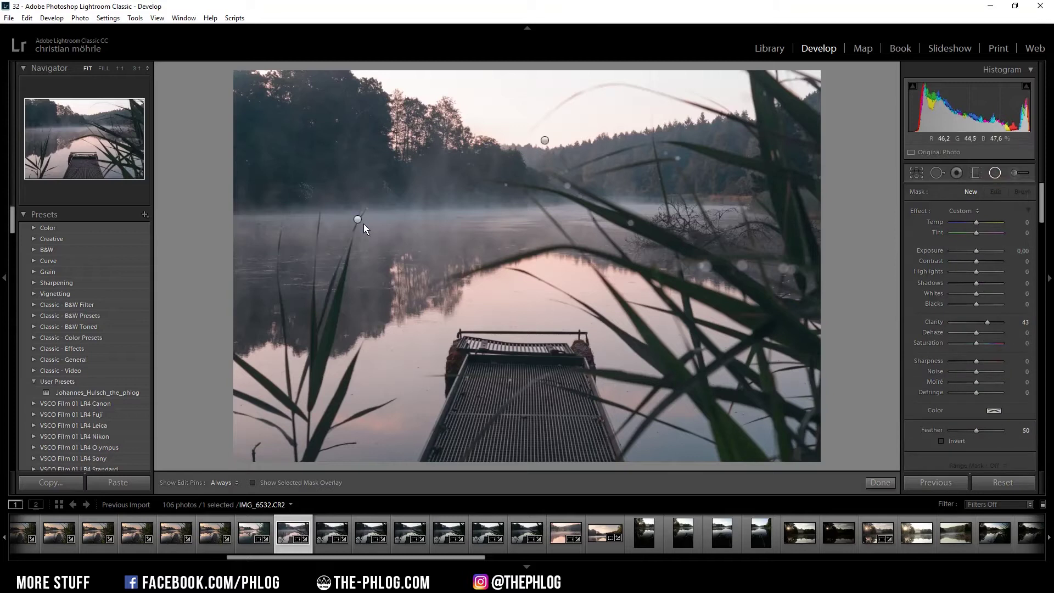
Give the mist radial filter Clarity 100 and Dehaze about -7
{"action": "left_click", "coordinate": [360, 219]}
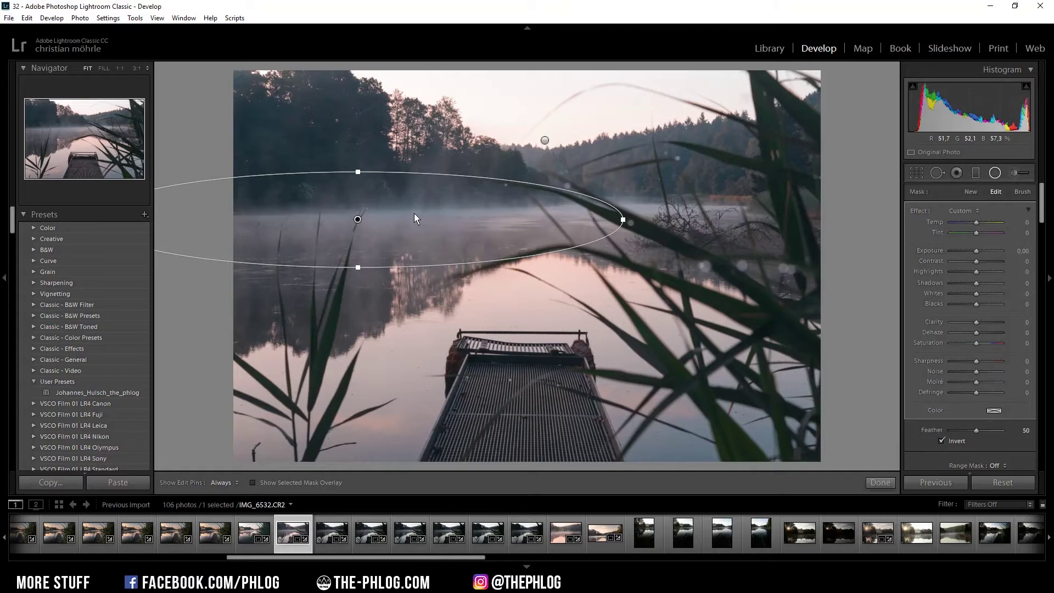
{"action": "left_click_drag", "start_coordinate": [977, 322], "coordinate": [1024, 324]}
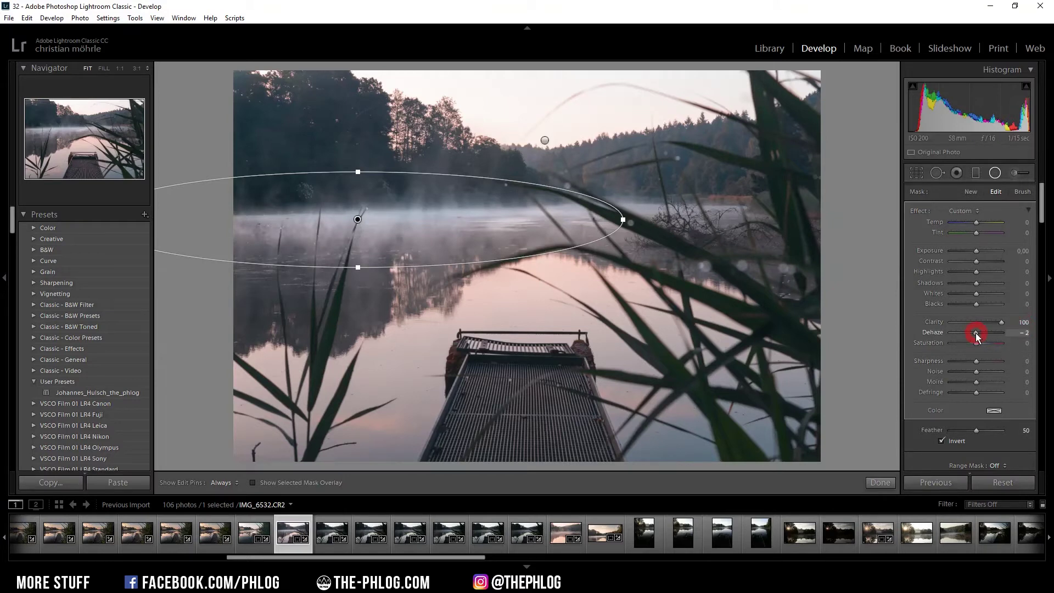
{"action": "left_click_drag", "start_coordinate": [976, 333], "coordinate": [974, 333]}
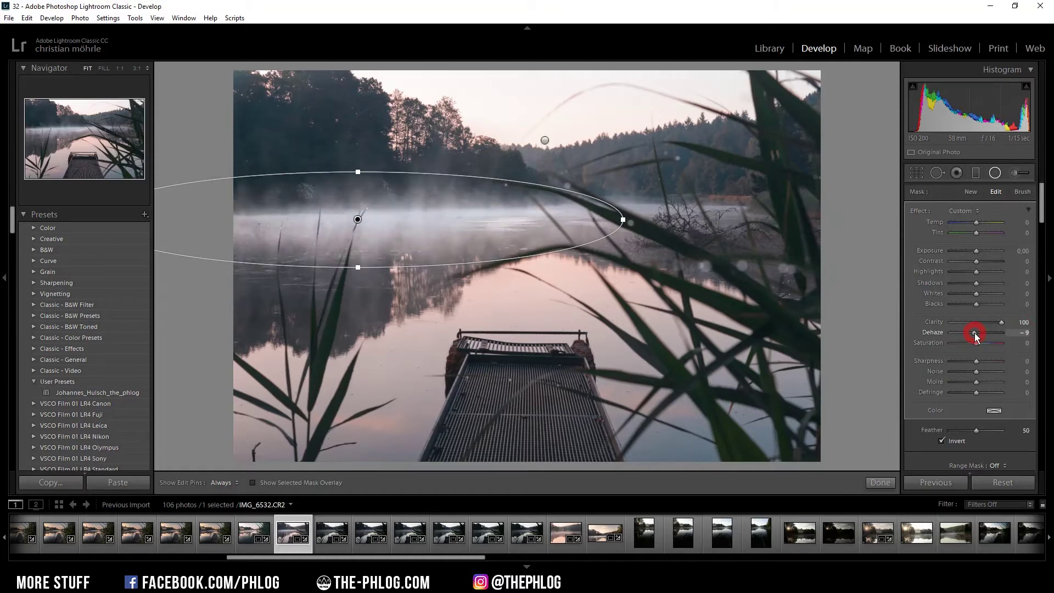
{"action": "left_click_drag", "start_coordinate": [974, 333], "coordinate": [975, 333]}
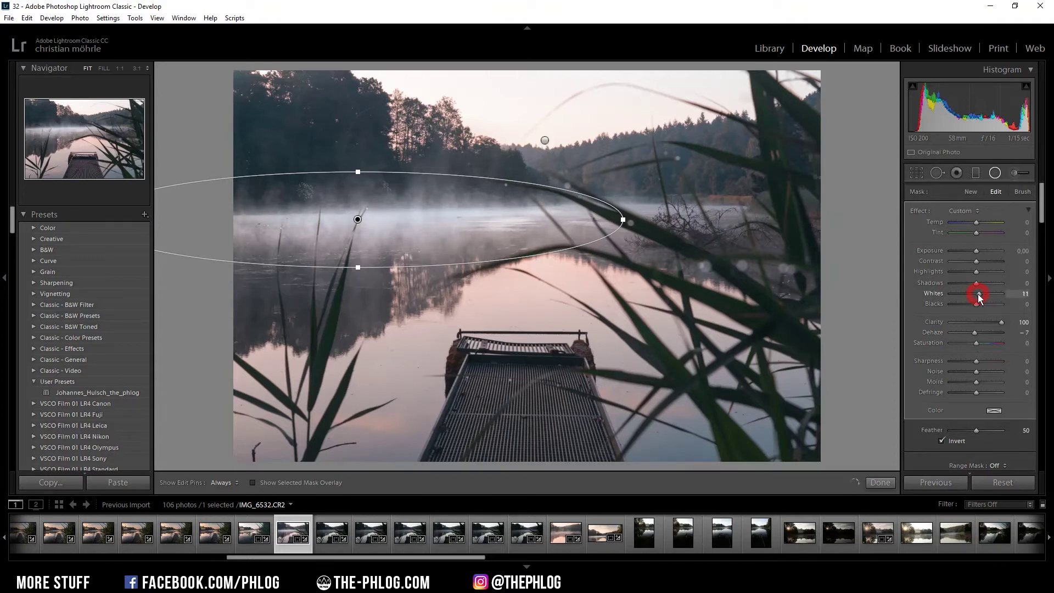
Select the sky radial pin, then close masking to return to the Basic panel
{"action": "left_click", "coordinate": [544, 140]}
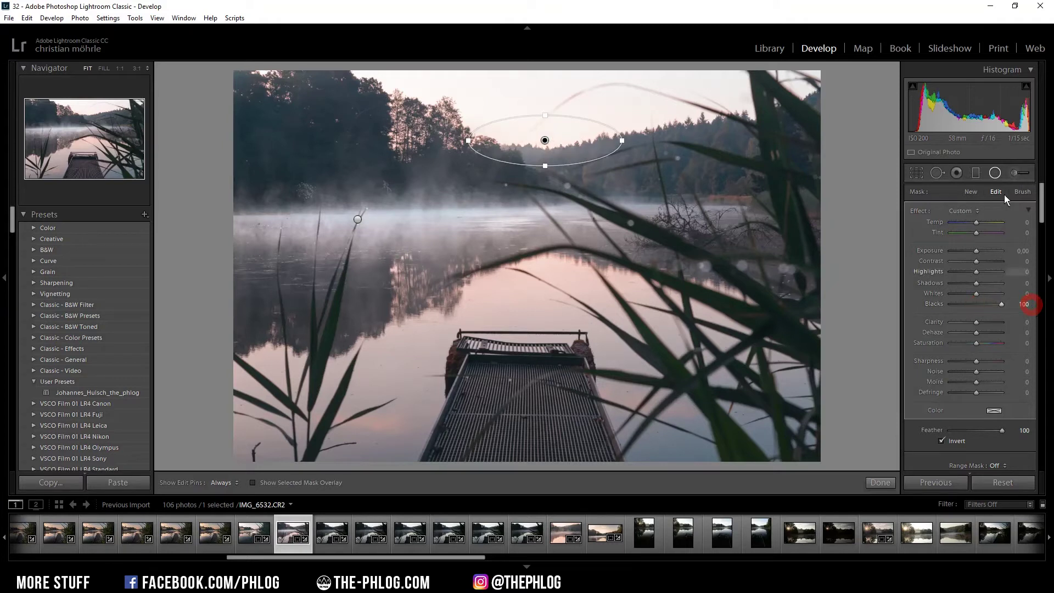
{"action": "left_click", "coordinate": [995, 173]}
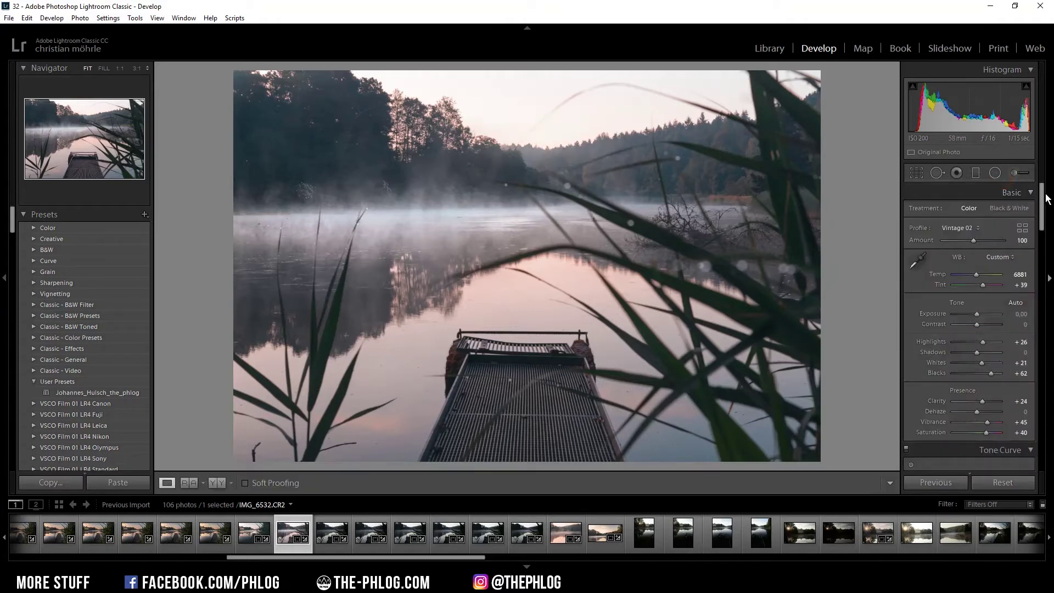
{"action": "left_click_drag", "start_coordinate": [1043, 198], "coordinate": [1042, 239]}
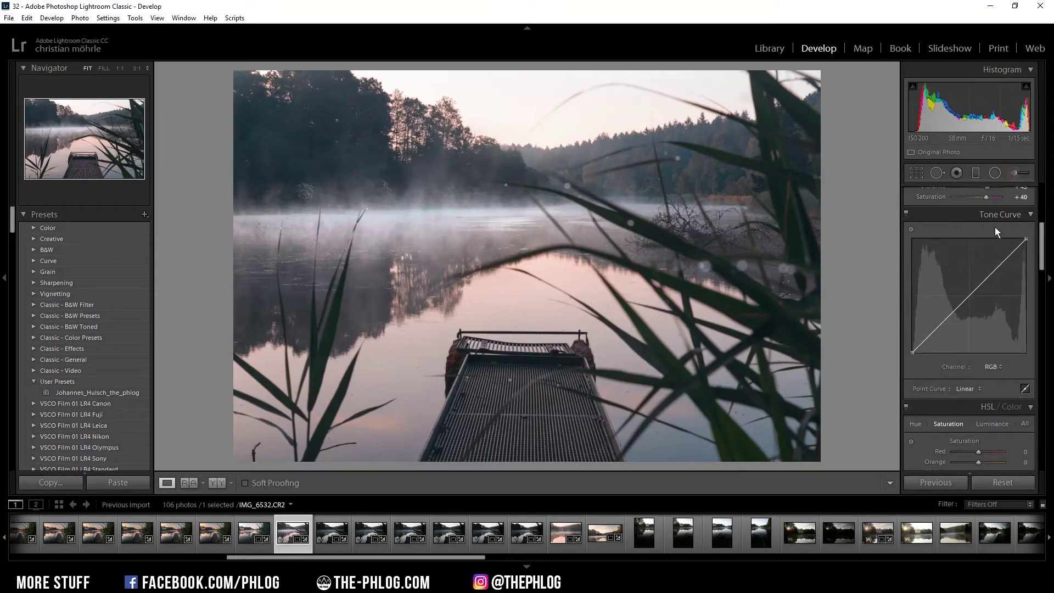
Lift the black point, lower the midpoint slightly, and add a nudged shadow point
{"action": "left_click", "coordinate": [912, 353]}
{"action": "left_click_drag", "start_coordinate": [913, 353], "coordinate": [909, 348]}
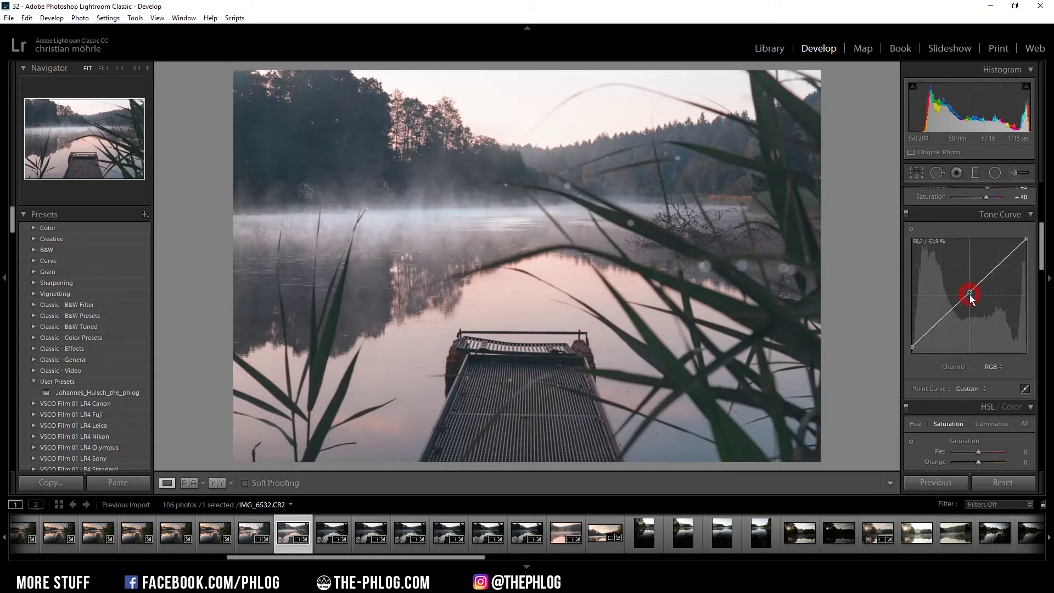
{"action": "left_click_drag", "start_coordinate": [972, 299], "coordinate": [972, 302]}
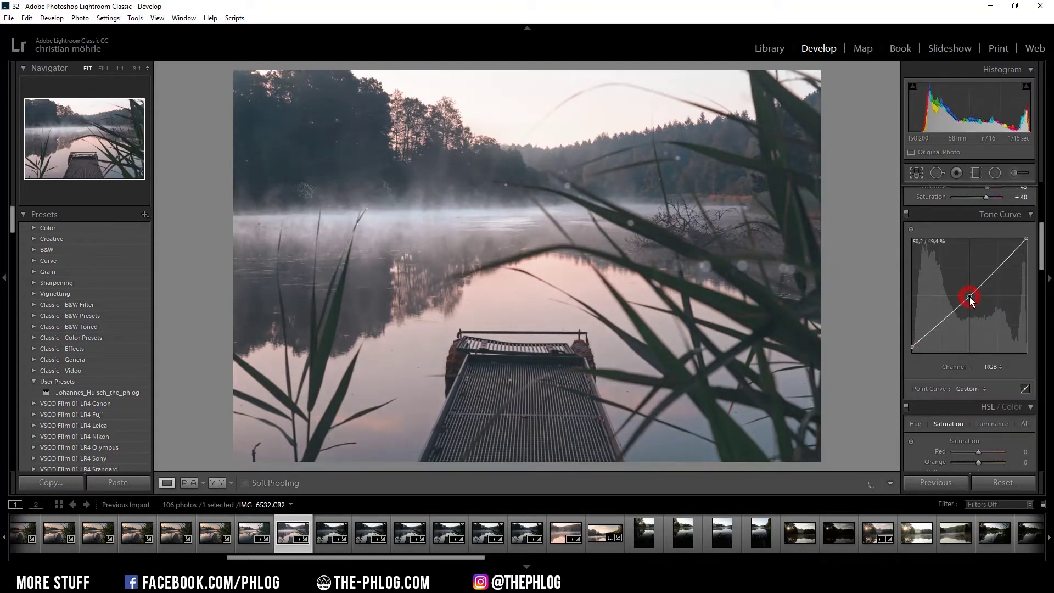
{"action": "left_click", "coordinate": [918, 341]}
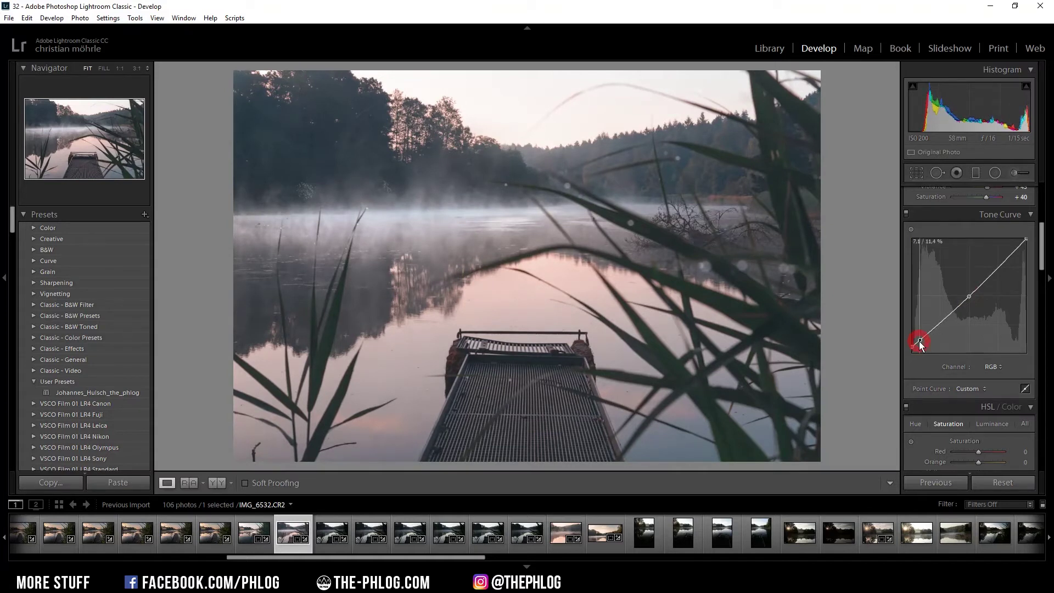
{"action": "left_click_drag", "start_coordinate": [919, 342], "coordinate": [923, 342]}
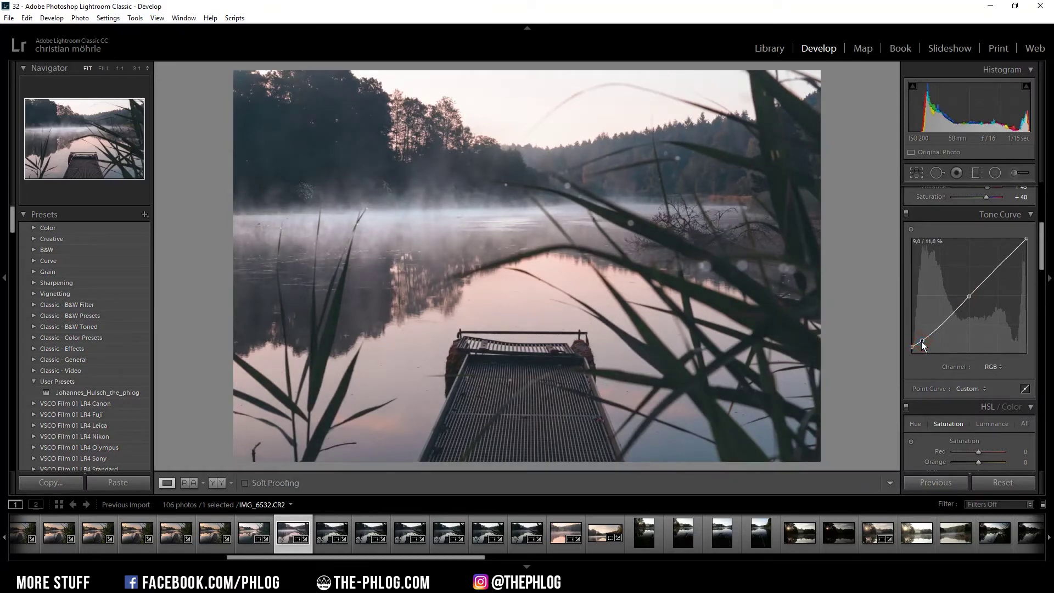
{"action": "left_click_drag", "start_coordinate": [1042, 234], "coordinate": [1042, 266]}
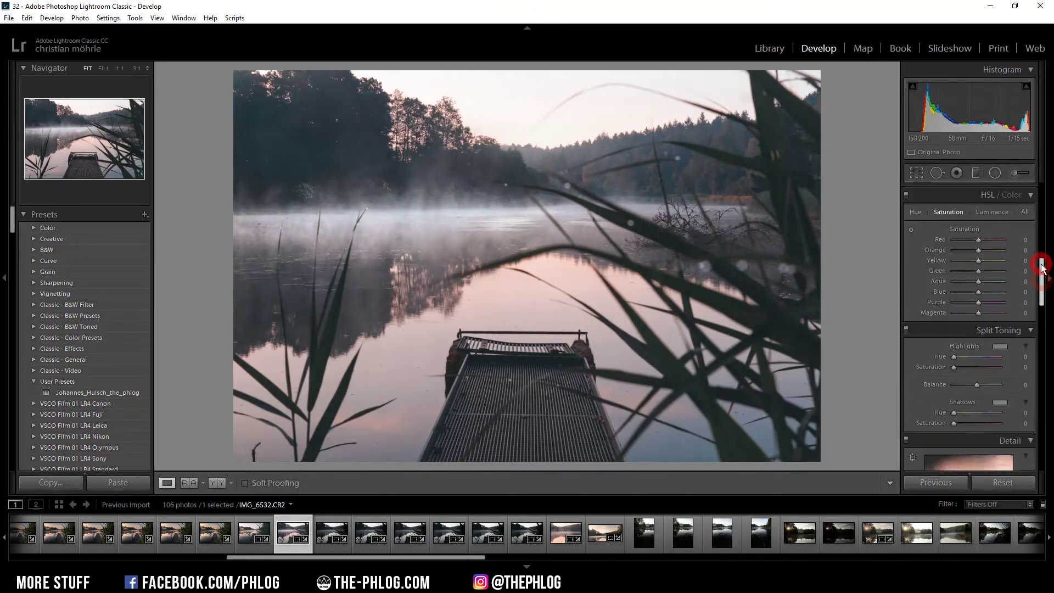
Raise HSL Orange saturation to +16 and lower Blue saturation
{"action": "left_click", "coordinate": [979, 253]}
{"action": "left_click_drag", "start_coordinate": [980, 256], "coordinate": [986, 266]}
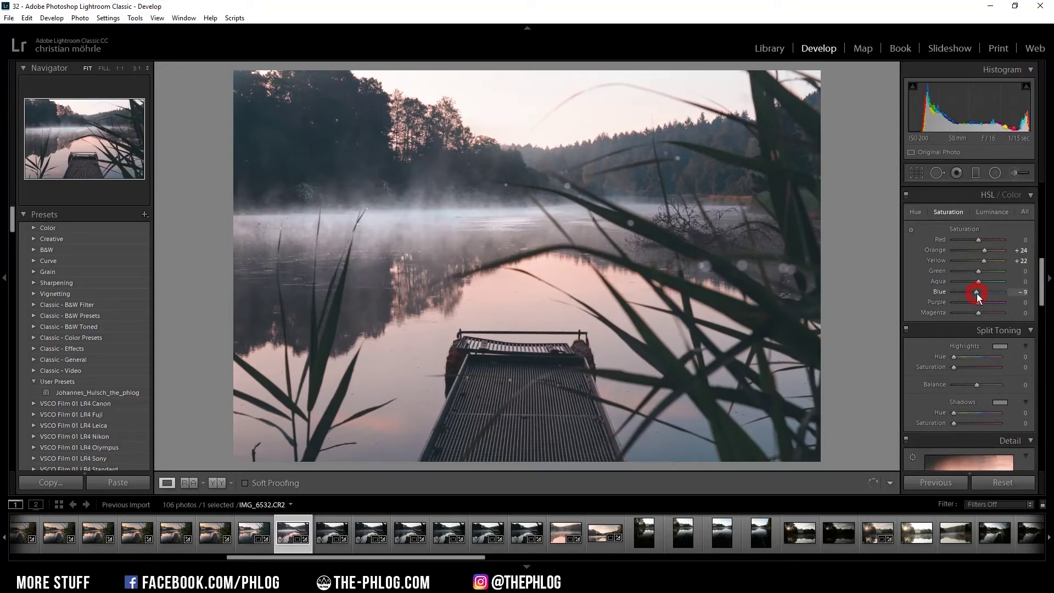
{"action": "left_click_drag", "start_coordinate": [977, 293], "coordinate": [974, 296]}
Split-tone highlights hue 42/saturation 18 and shadows teal hue 207/saturation 9
{"action": "left_click_drag", "start_coordinate": [1042, 272], "coordinate": [1036, 284]}
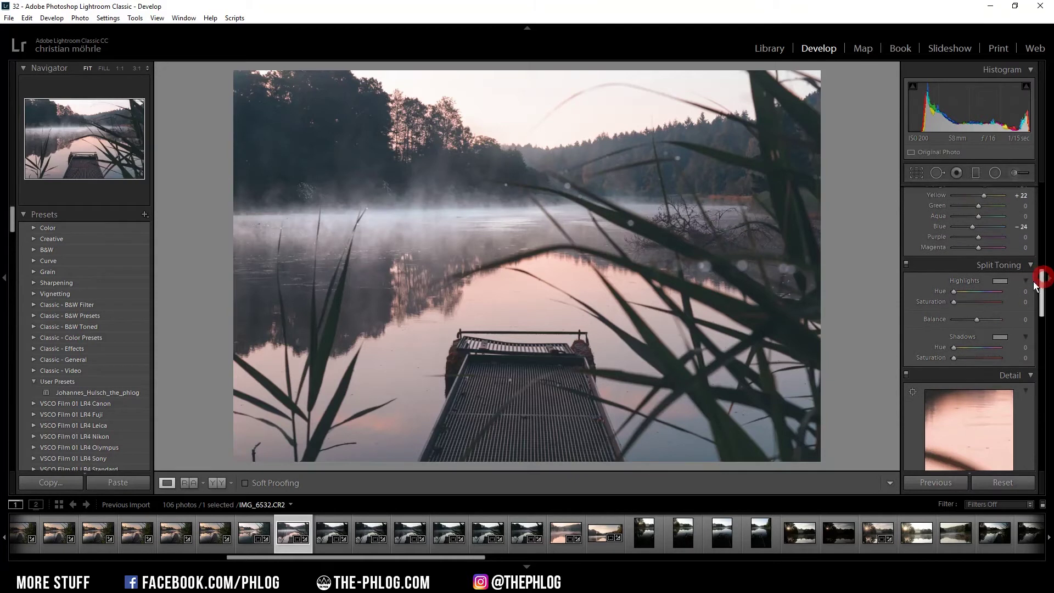
{"action": "left_click", "coordinate": [1001, 281]}
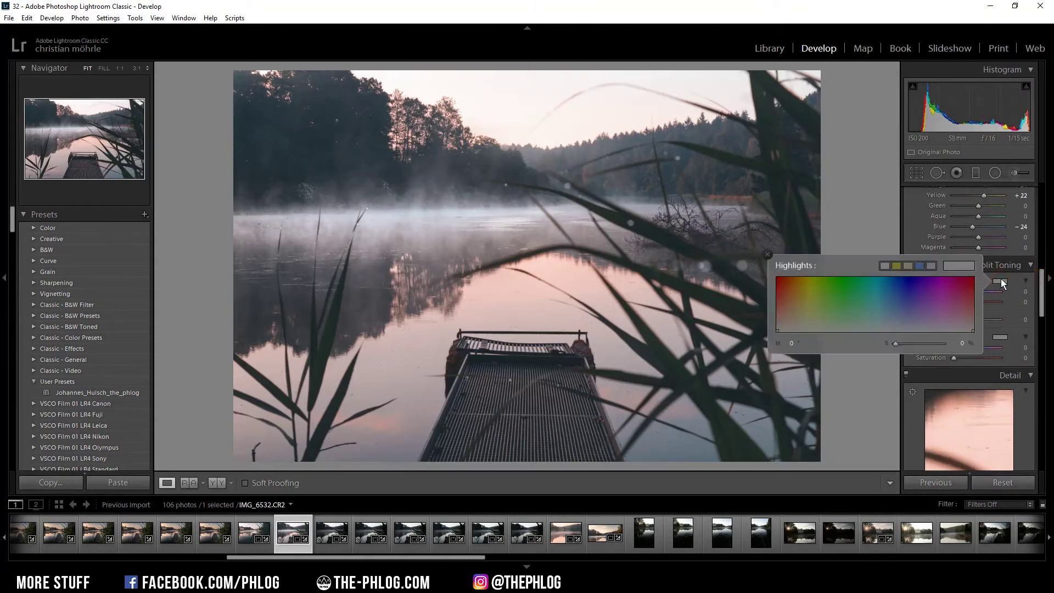
{"action": "left_click_drag", "start_coordinate": [798, 319], "coordinate": [801, 320]}
{"action": "left_click_drag", "start_coordinate": [905, 343], "coordinate": [904, 343]}
{"action": "left_click", "coordinate": [998, 337]}
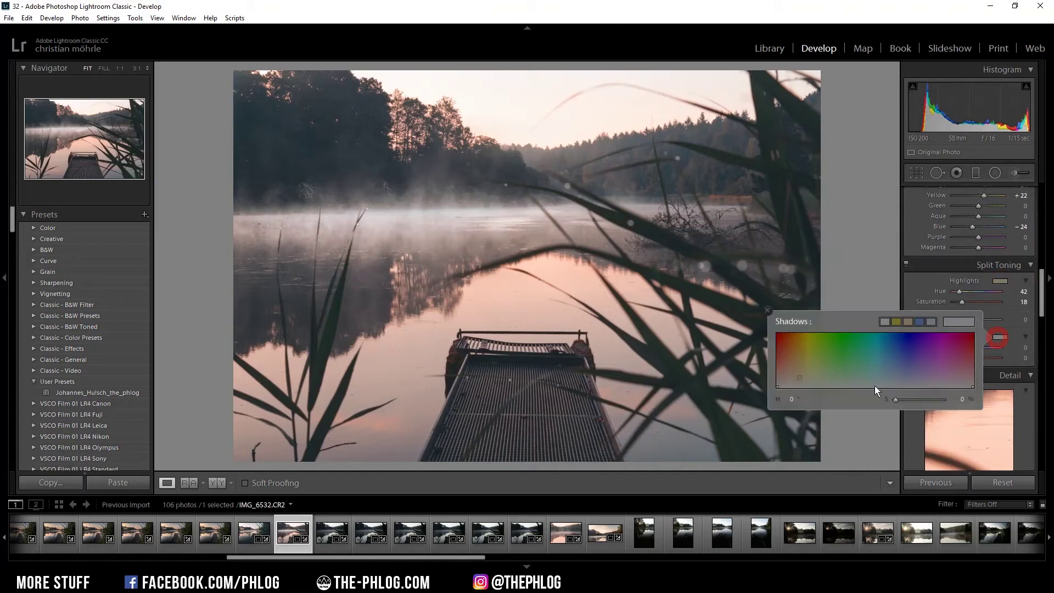
{"action": "left_click_drag", "start_coordinate": [875, 386], "coordinate": [890, 381]}
{"action": "scroll", "coordinate": [961, 315], "scroll_direction": "down", "scroll_amount": 5}
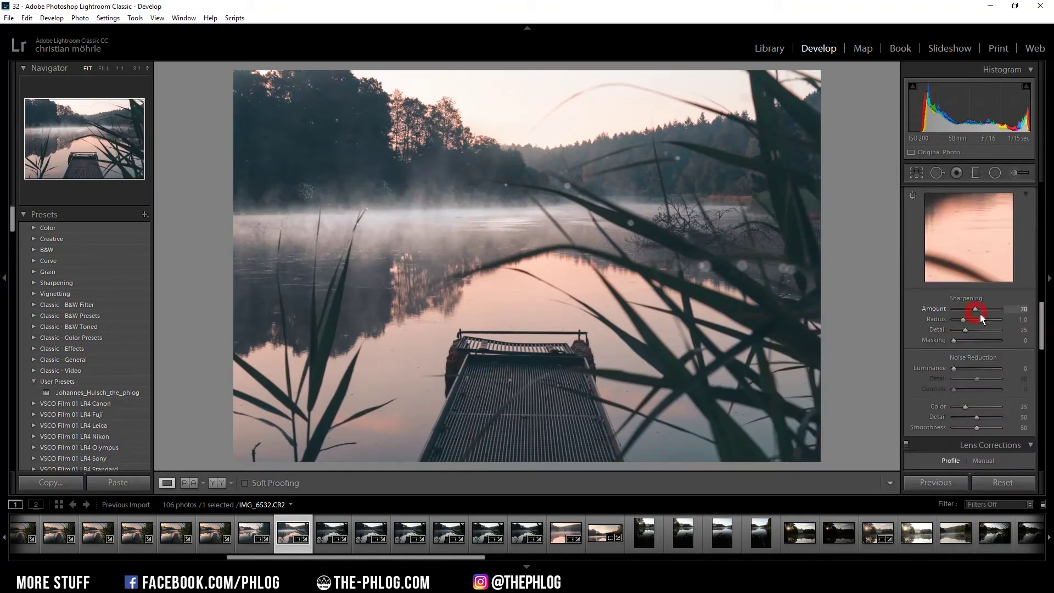
Set sharpening Radius to 0.5 and extend the selection to seven similar frames
{"action": "mouse_move", "coordinate": [963, 320]}
{"action": "left_mouse_down"}
{"action": "mouse_move", "coordinate": [929, 320]}
{"action": "mouse_move", "coordinate": [985, 333]}
{"action": "mouse_move", "coordinate": [983, 342]}
{"action": "left_mouse_up"}
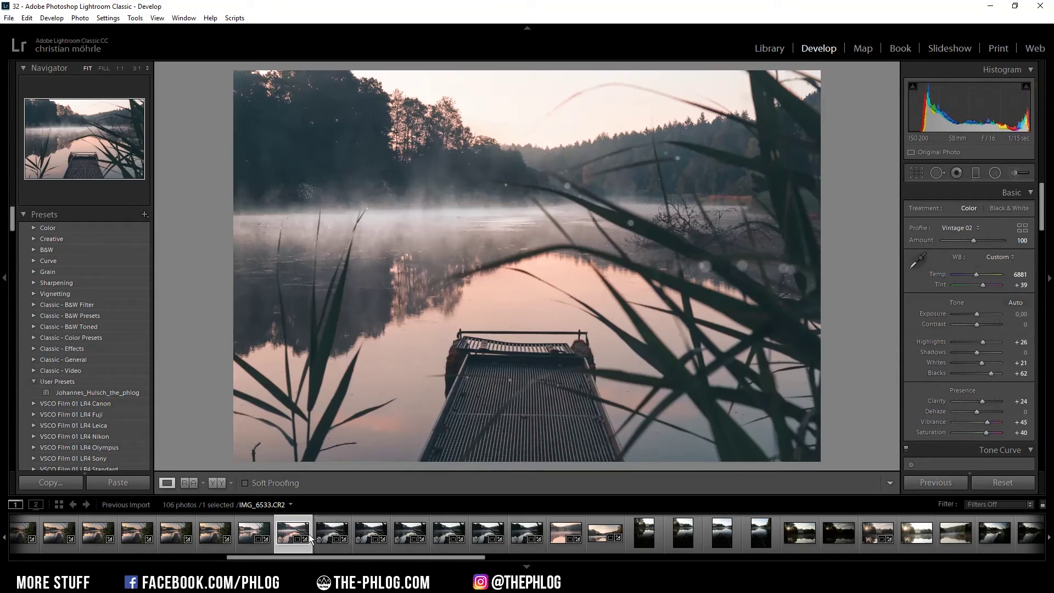
{"action": "left_click", "coordinate": [526, 549], "text": "shift"}
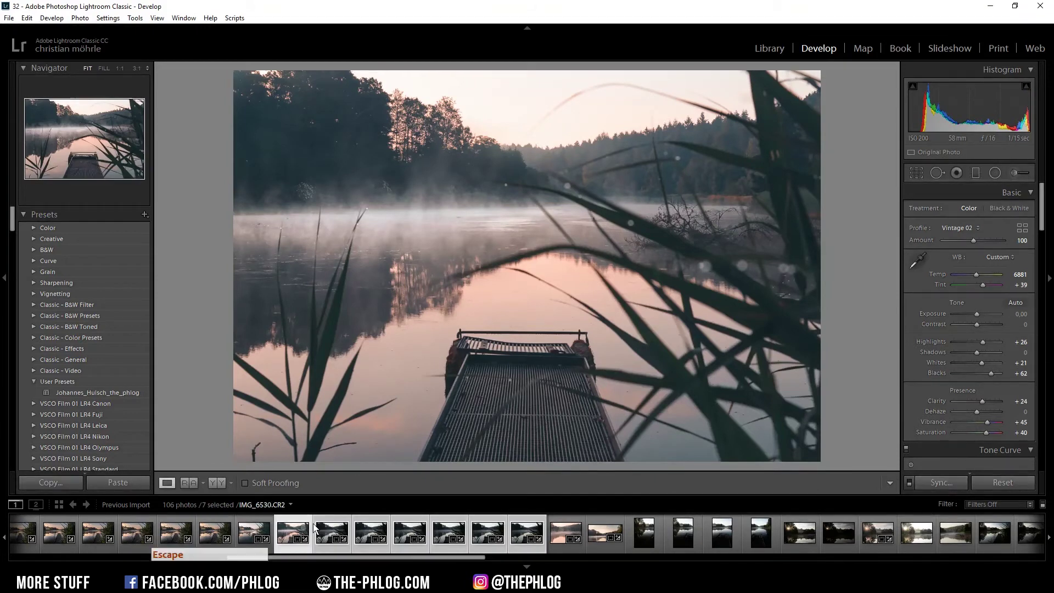
{"action": "key", "text": "Escape"}
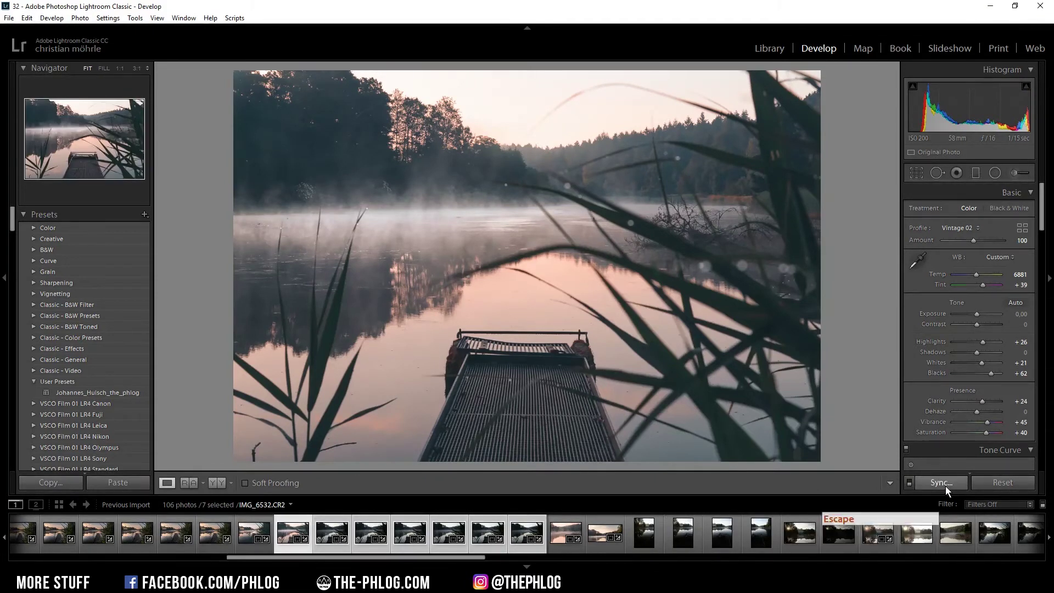
Synchronize this photo's settings to all seven selected frames
{"action": "left_click", "coordinate": [945, 486]}
{"action": "left_click", "coordinate": [818, 507]}
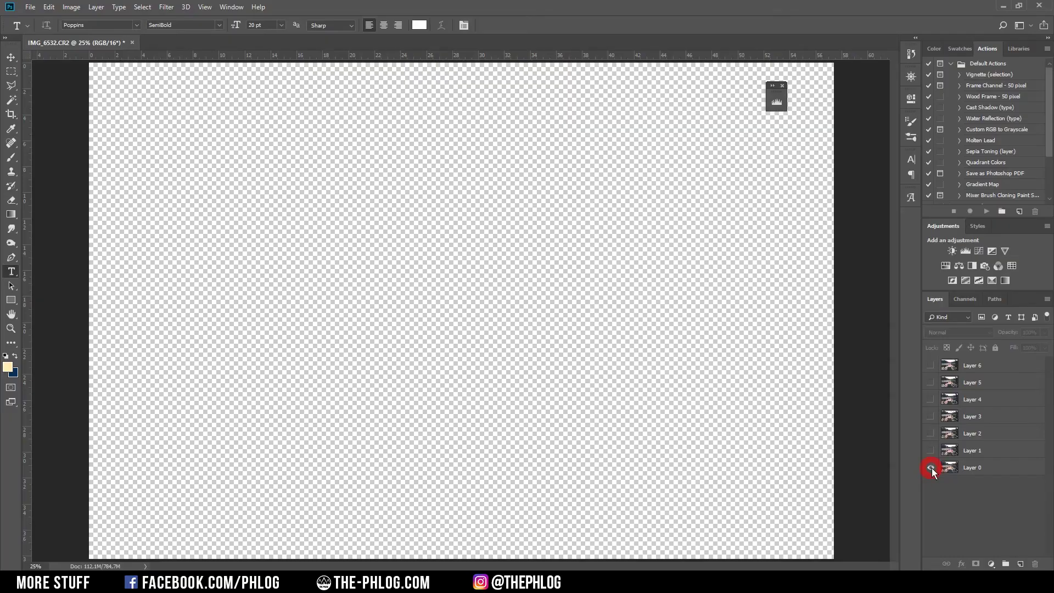
{"action": "left_click", "coordinate": [931, 468]}
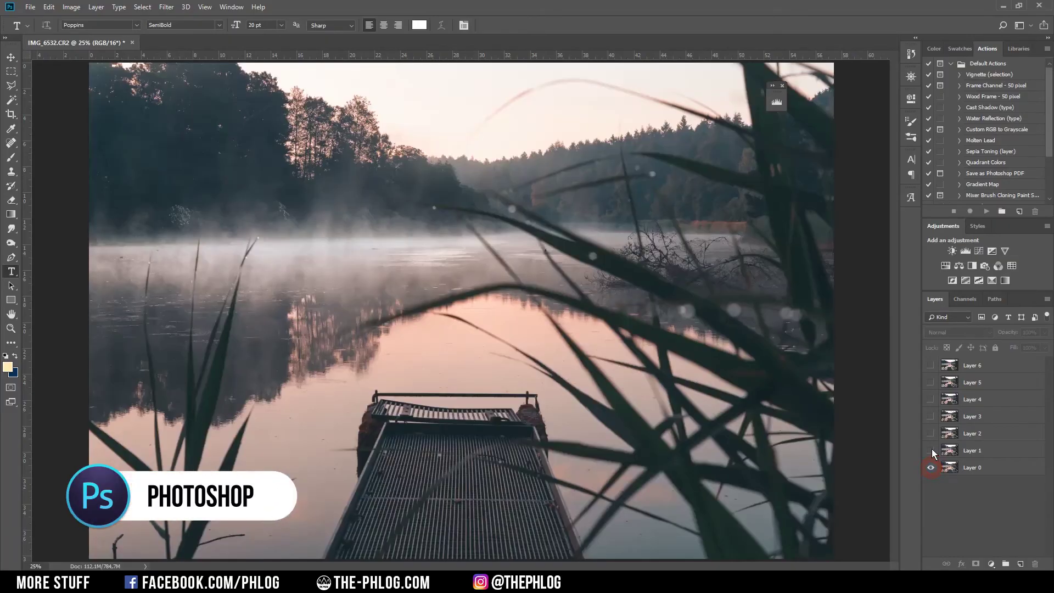
Make Layers 0 through 6 visible and select all seven layers
{"action": "left_click", "coordinate": [932, 450]}
{"action": "left_click", "coordinate": [931, 434]}
{"action": "left_click", "coordinate": [930, 416]}
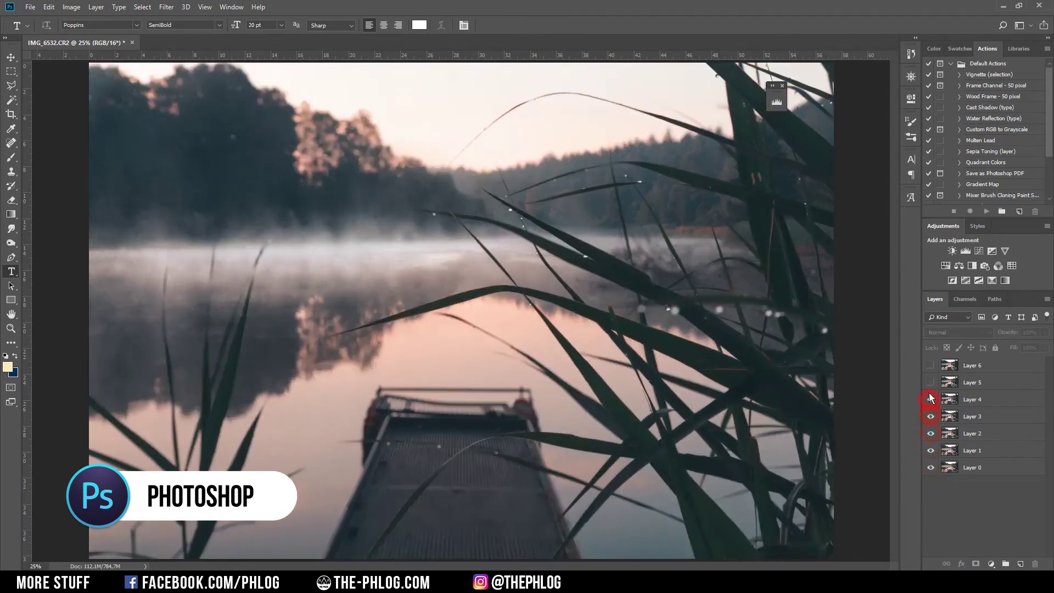
{"action": "left_click", "coordinate": [931, 382]}
{"action": "left_click", "coordinate": [980, 466]}
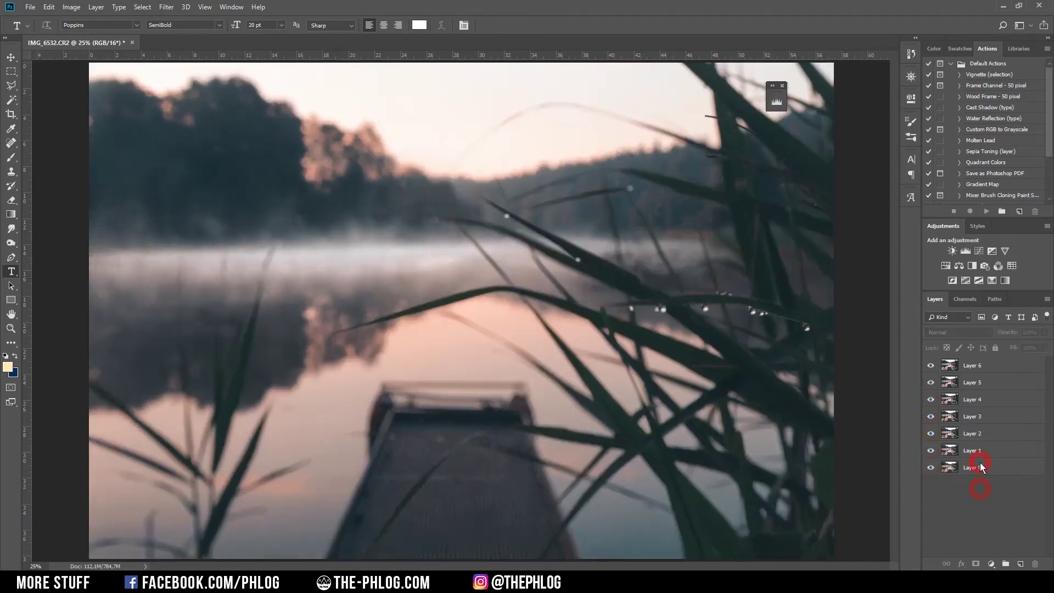
{"action": "left_click", "coordinate": [977, 367], "text": "shift"}
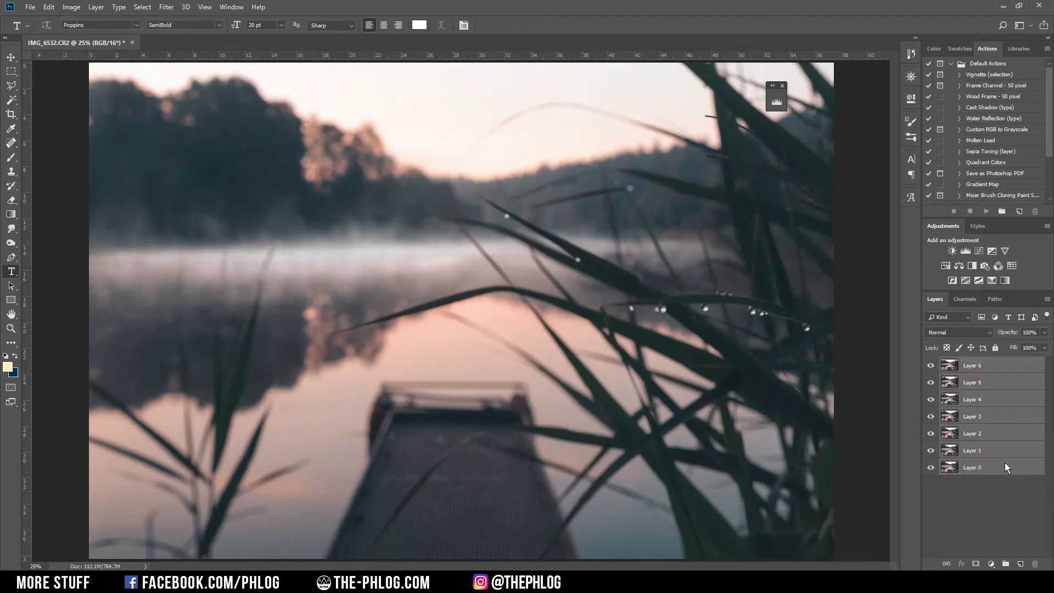
Auto-Align the seven selected layers
{"action": "left_click", "coordinate": [48, 7]}
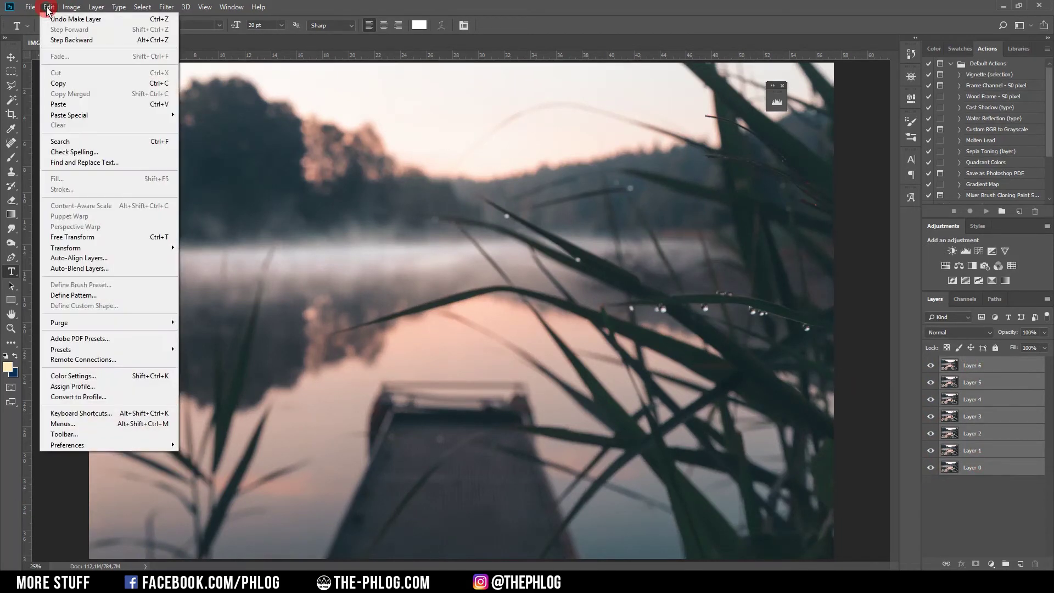
{"action": "left_click", "coordinate": [109, 258]}
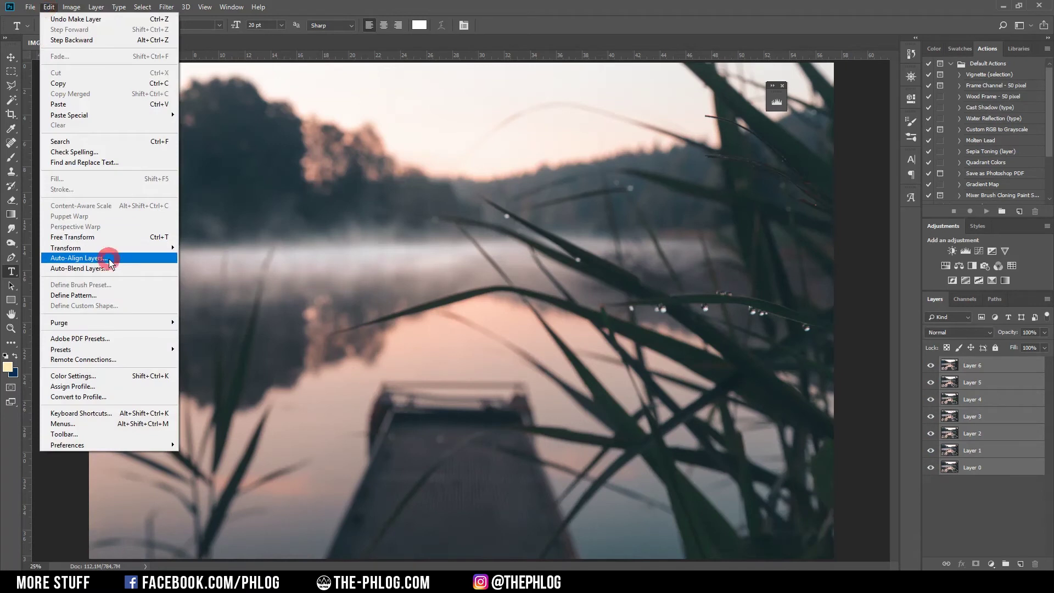
{"action": "left_click", "coordinate": [649, 133]}
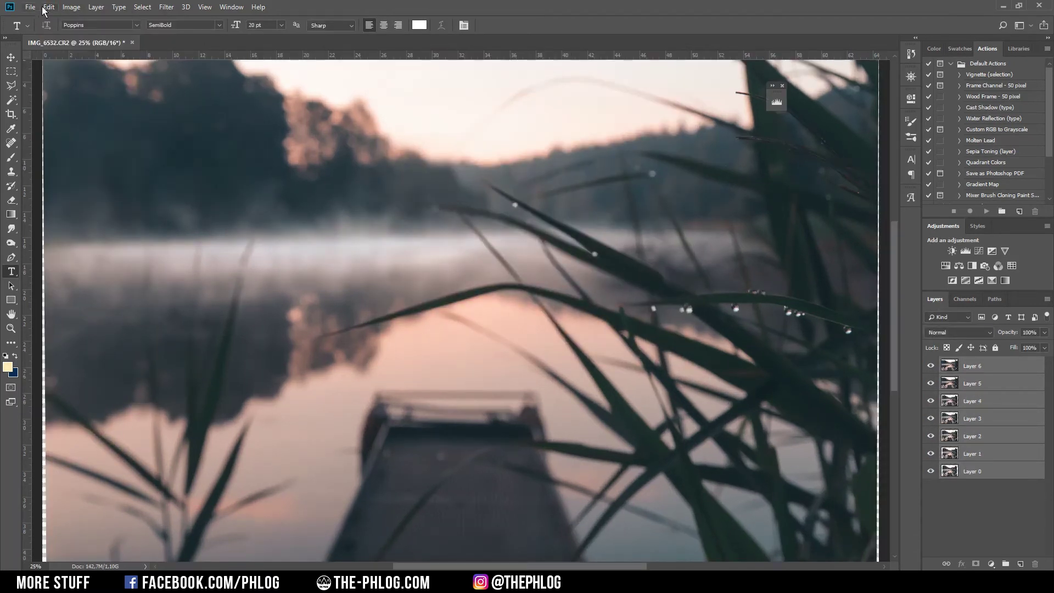
Auto-Blend the layers using Stack Images
{"action": "left_click", "coordinate": [49, 7]}
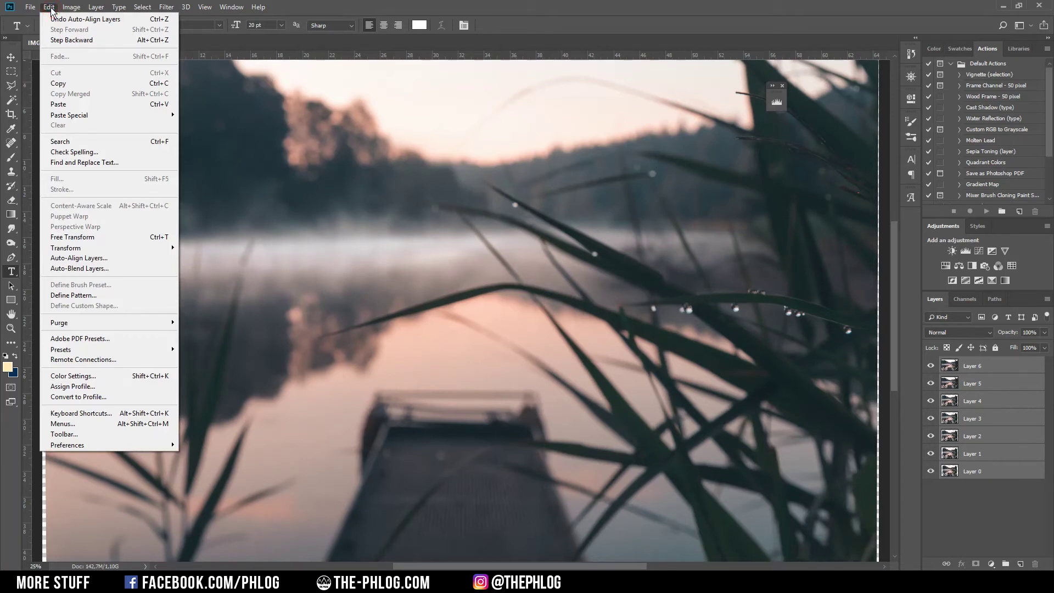
{"action": "left_click", "coordinate": [115, 266]}
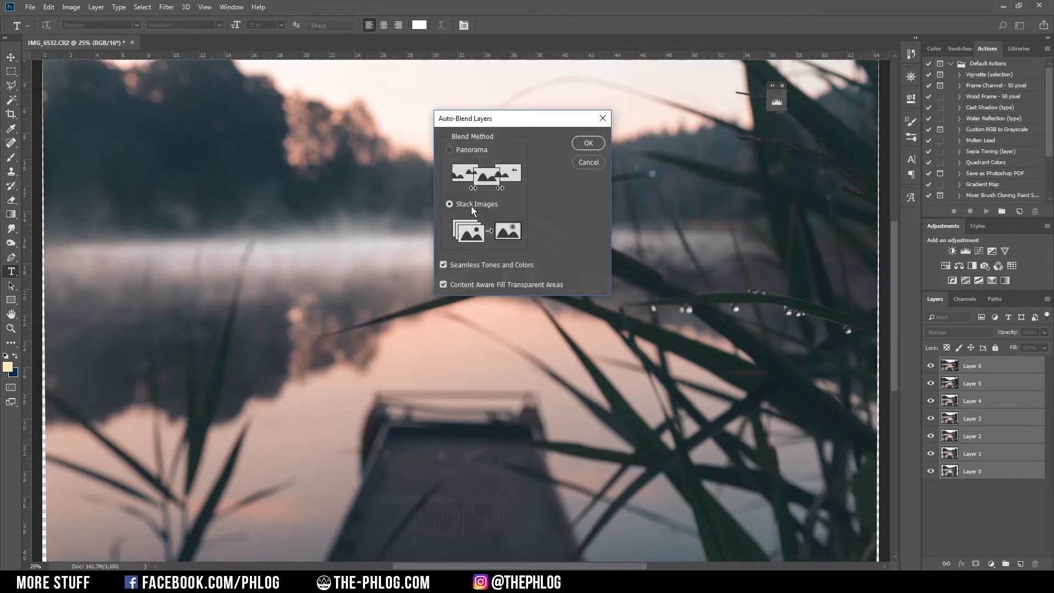
{"action": "left_click", "coordinate": [597, 142]}
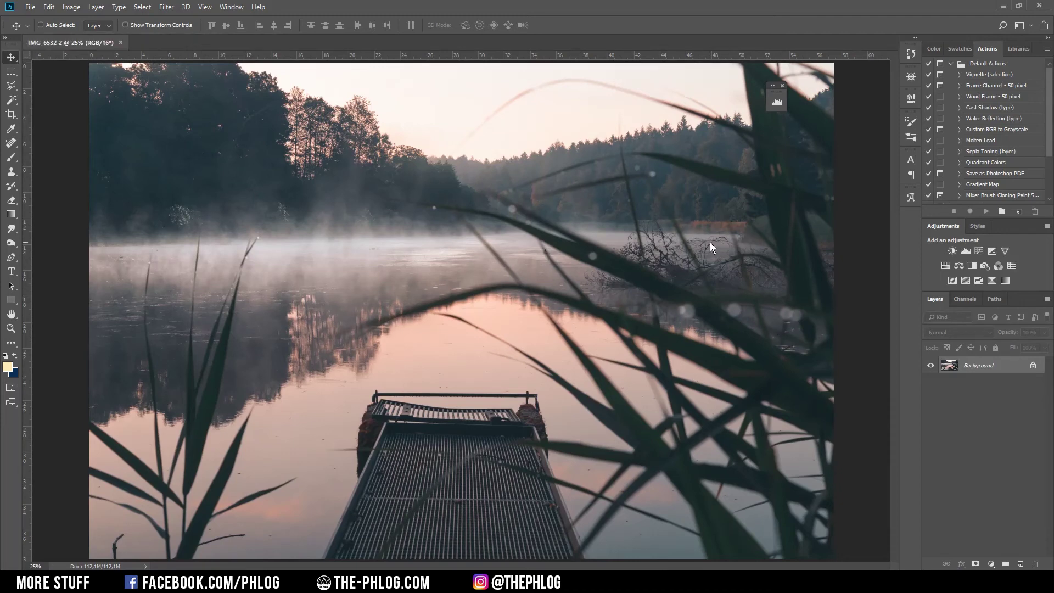
Open the Filter menu to browse filters and plug-ins
{"action": "left_click", "coordinate": [166, 8]}
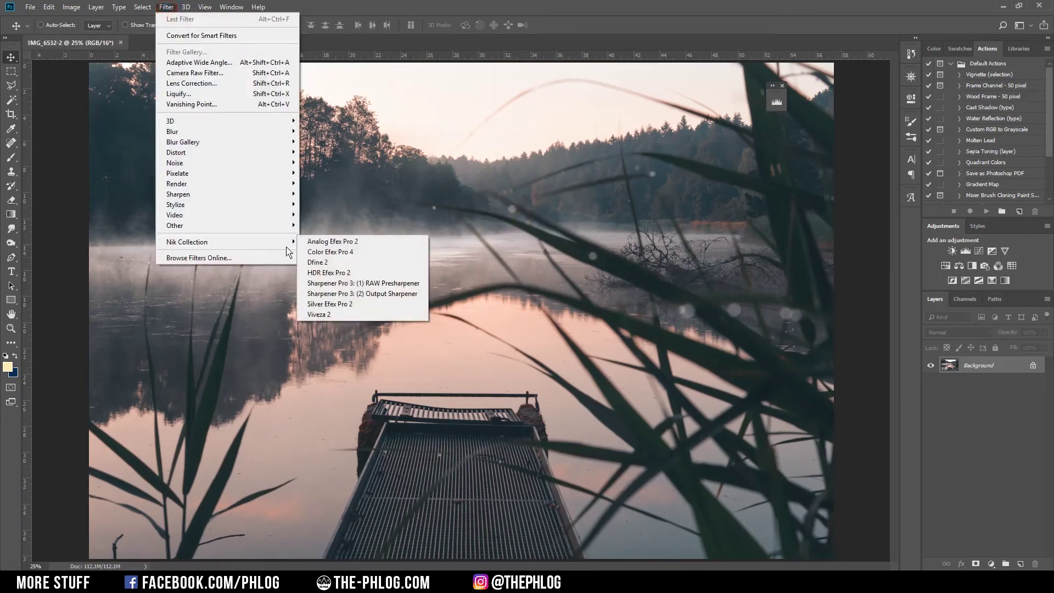
Apply Color Efex Pro 4 Polarization at 200% strength and merge it into the Background layer
{"action": "left_click", "coordinate": [361, 252]}
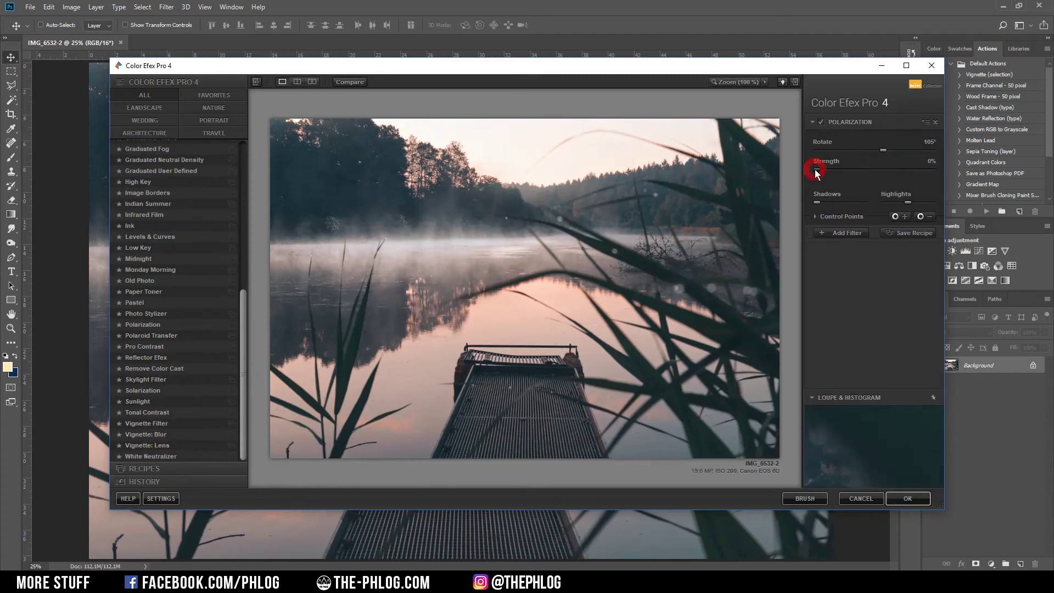
{"action": "left_click_drag", "start_coordinate": [816, 174], "coordinate": [979, 177]}
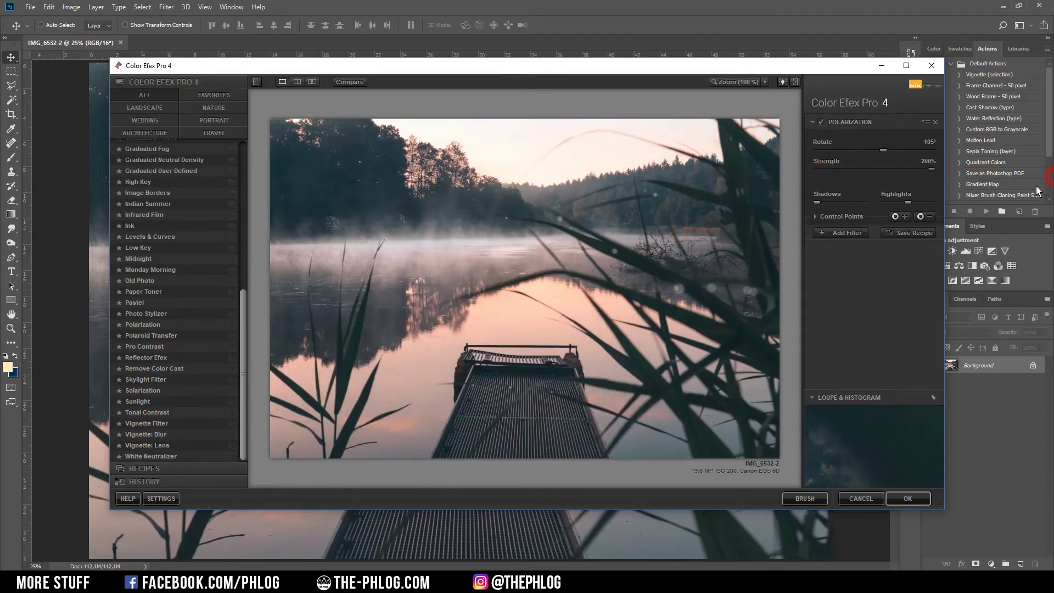
{"action": "left_click", "coordinate": [905, 497]}
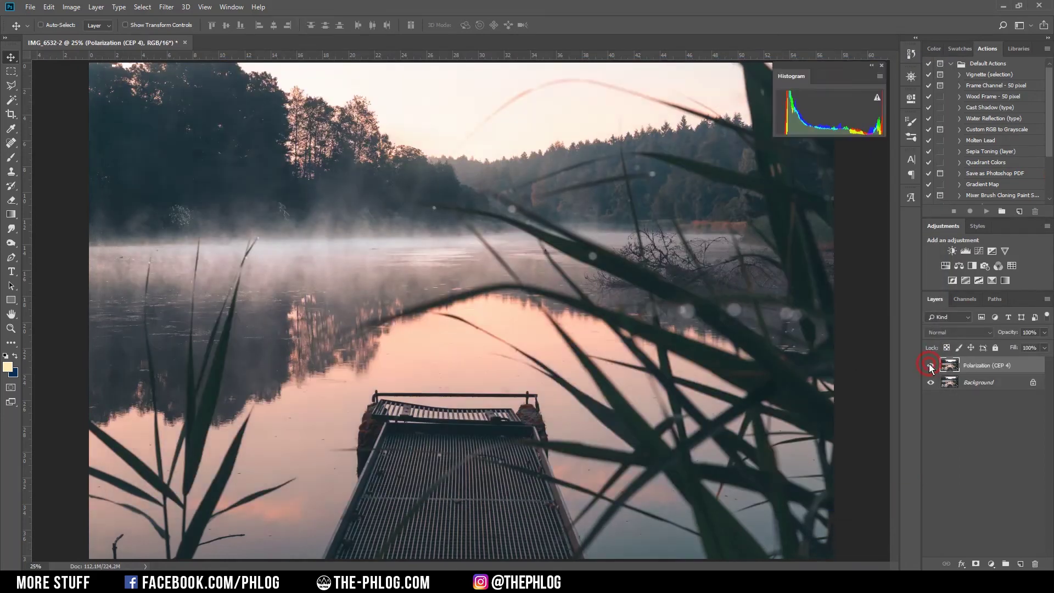
{"action": "key", "text": "ctrl+e"}
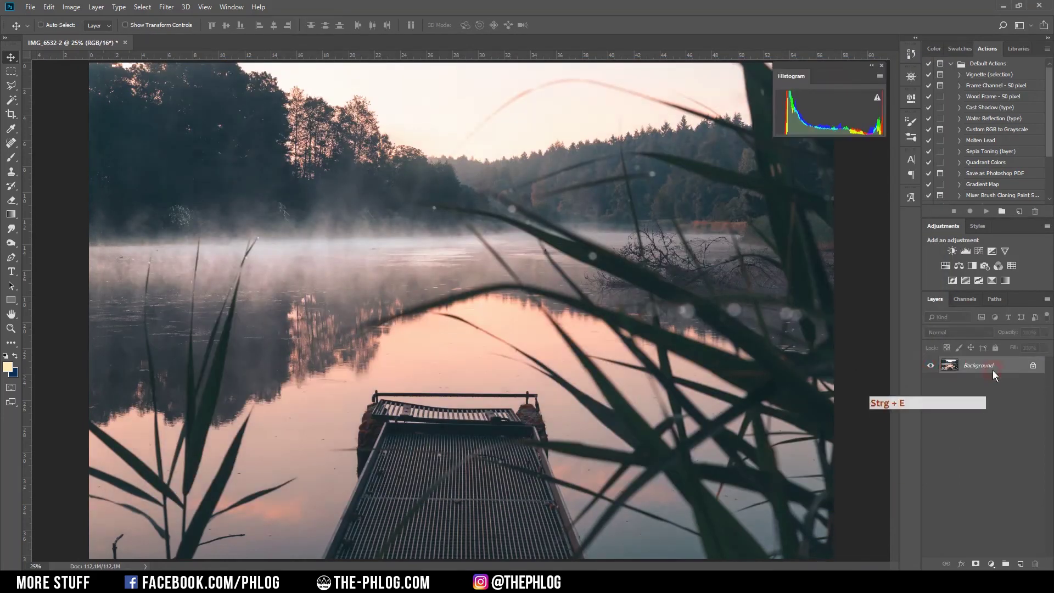
Add a new Soft Light layer and sample the pale pink sky tone as paint colour
{"action": "left_click", "coordinate": [1019, 565]}
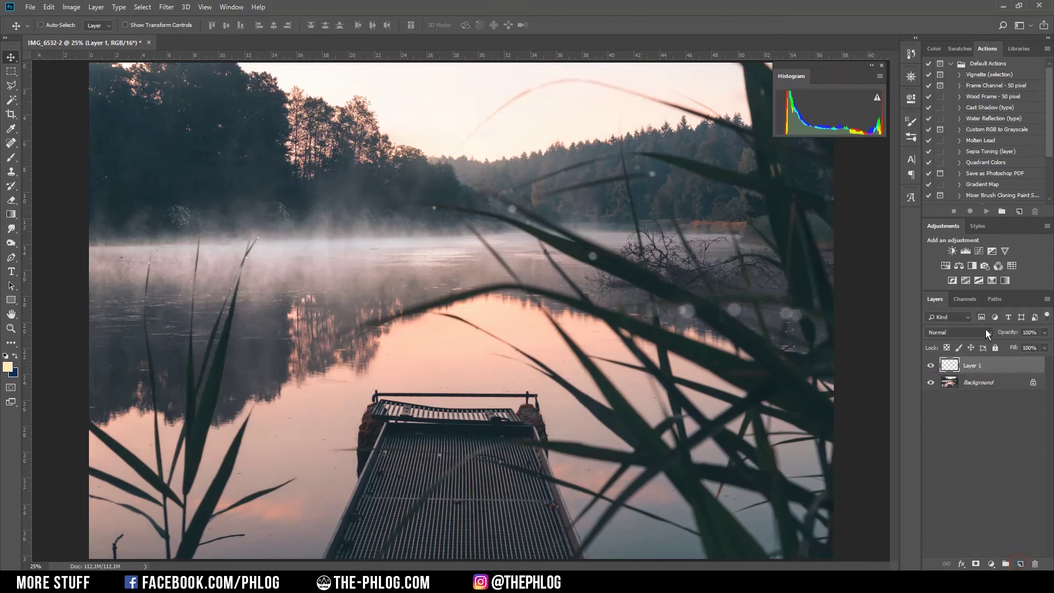
{"action": "left_click", "coordinate": [987, 332]}
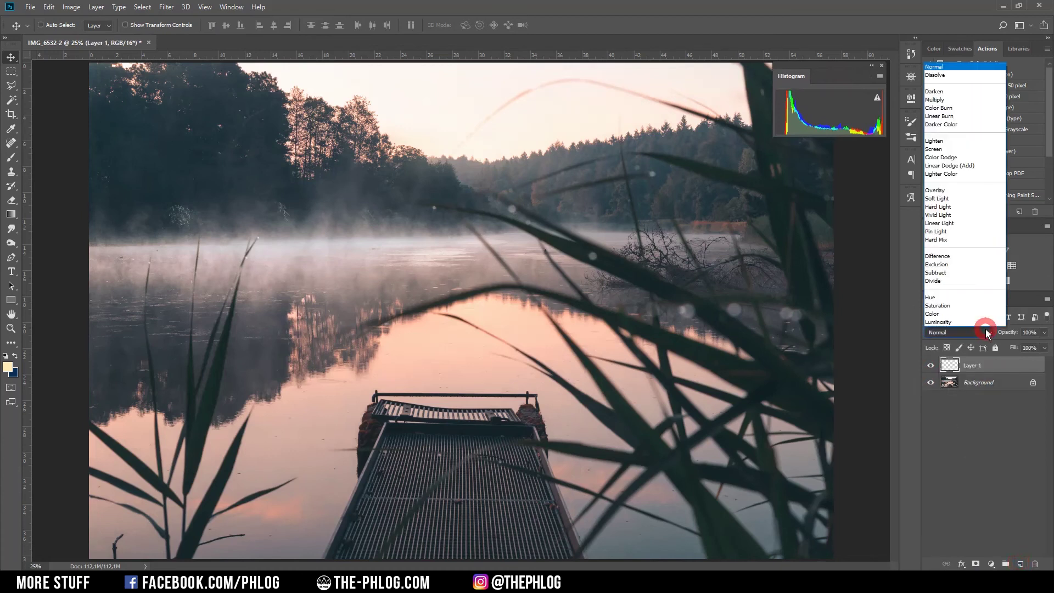
{"action": "left_click", "coordinate": [949, 198]}
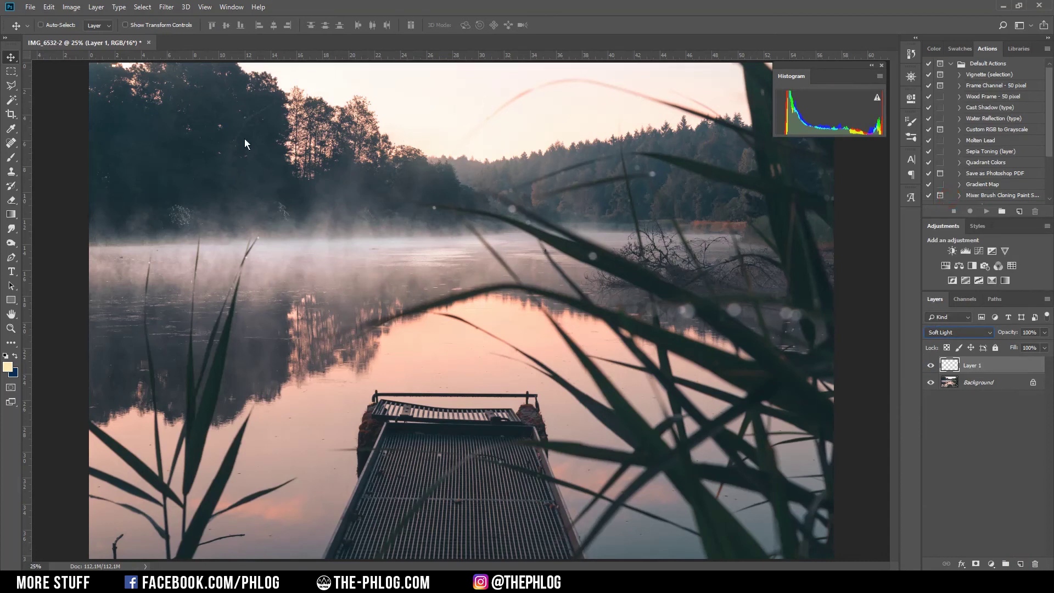
{"action": "left_click", "coordinate": [11, 129]}
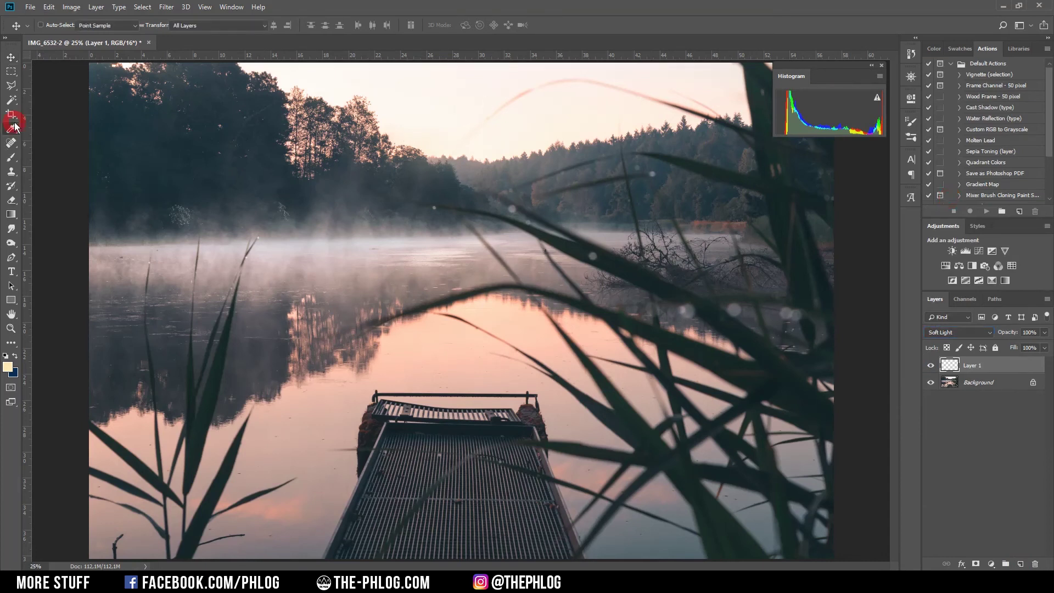
{"action": "left_click", "coordinate": [381, 132]}
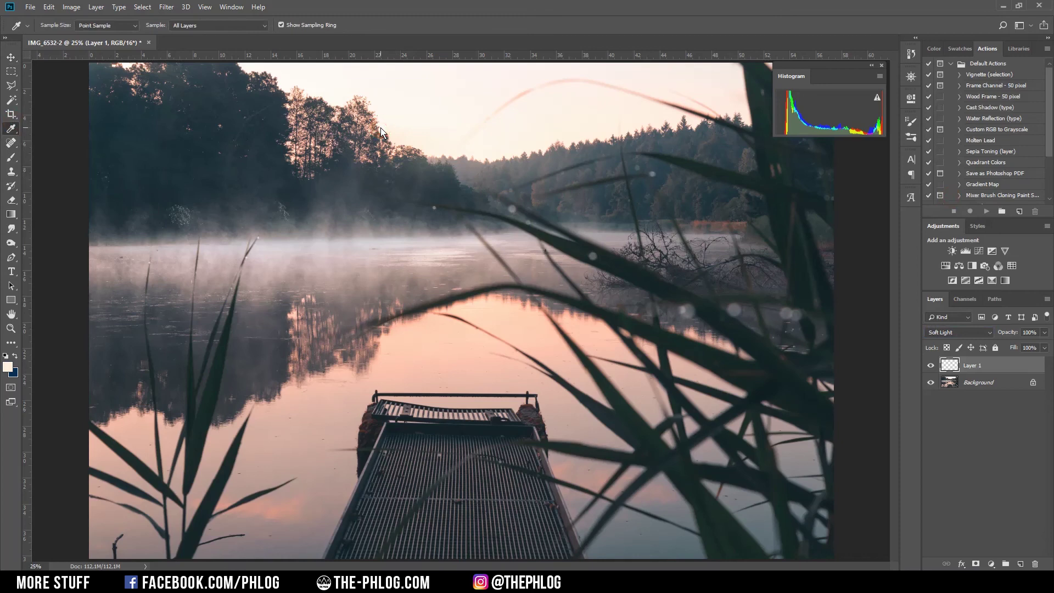
Paint a pale-pink glow along the treeline with a roughly 1057 px soft brush
{"action": "key", "text": "b"}
{"action": "mouse_move", "coordinate": [393, 186]}
{"action": "left_mouse_down"}
{"action": "mouse_move", "coordinate": [342, 176]}
{"action": "mouse_move", "coordinate": [365, 154]}
{"action": "left_mouse_up"}
{"action": "left_click", "coordinate": [308, 155]}
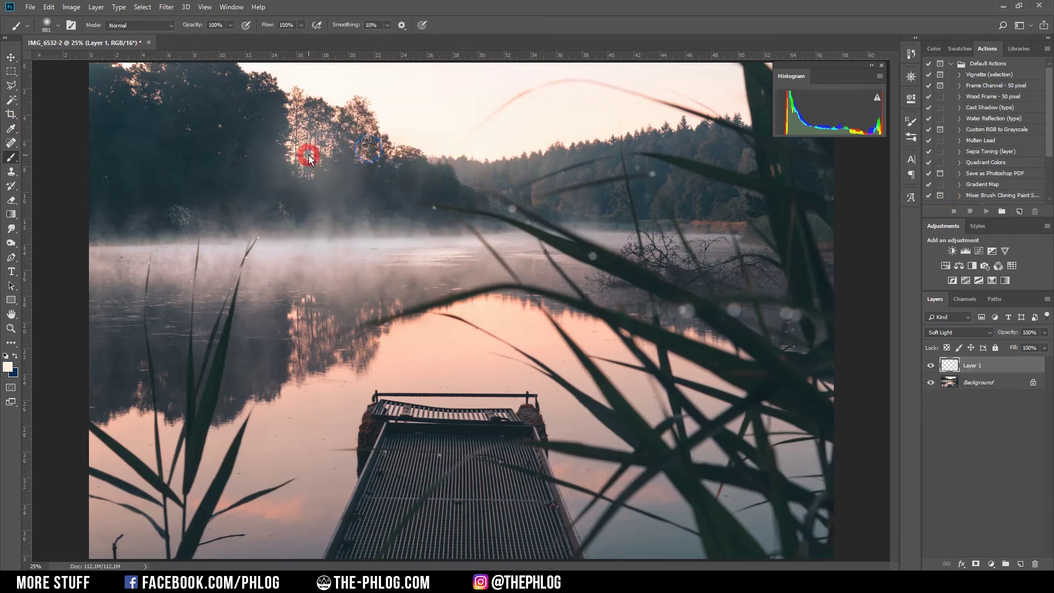
{"action": "key", "text": "ctrl+z"}
{"action": "left_click", "coordinate": [333, 106]}
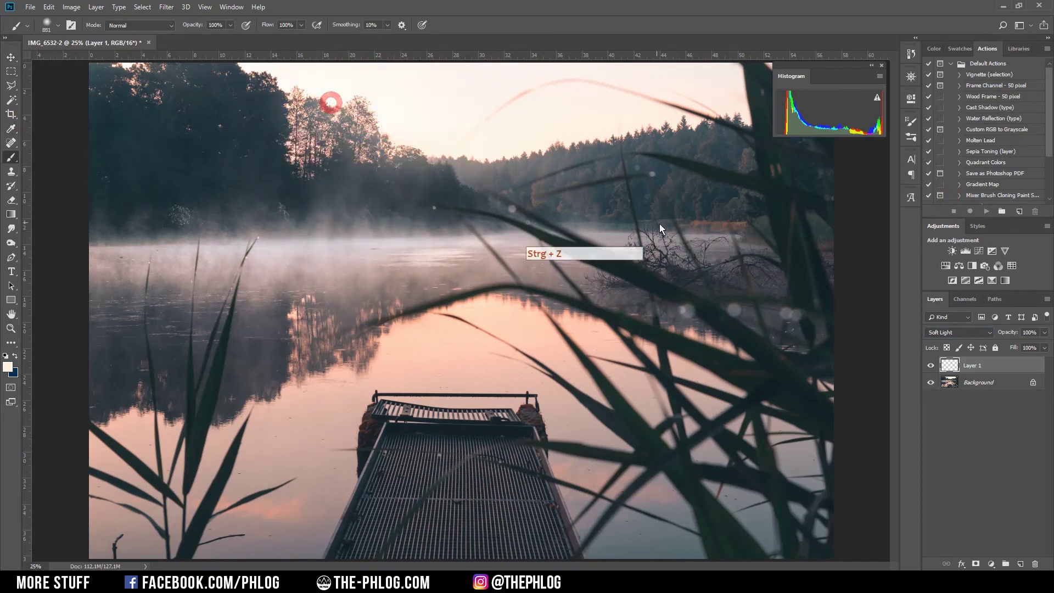
{"action": "left_click", "coordinate": [452, 150]}
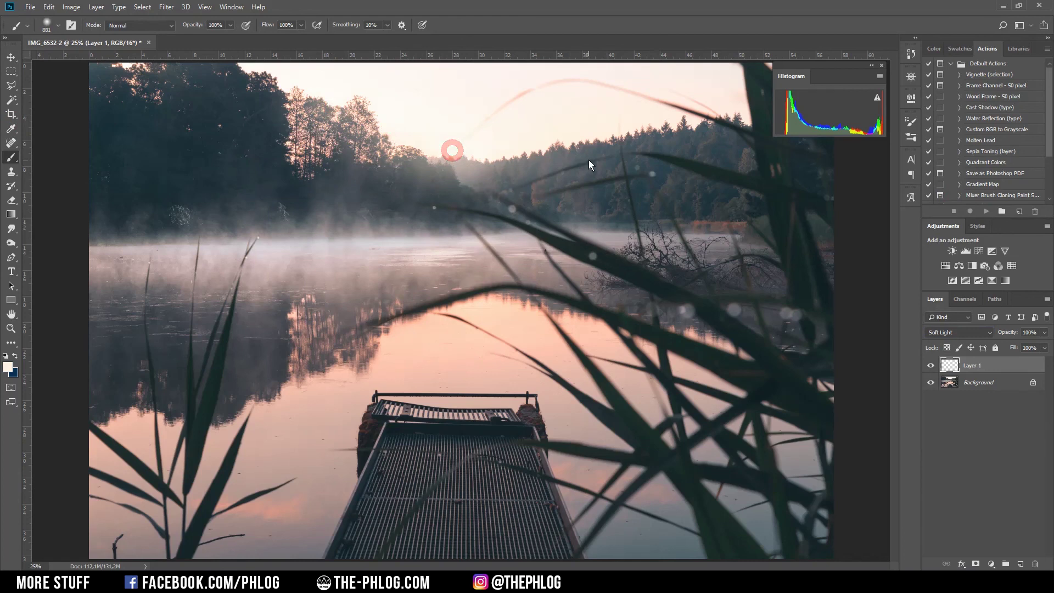
{"action": "left_click", "coordinate": [500, 157]}
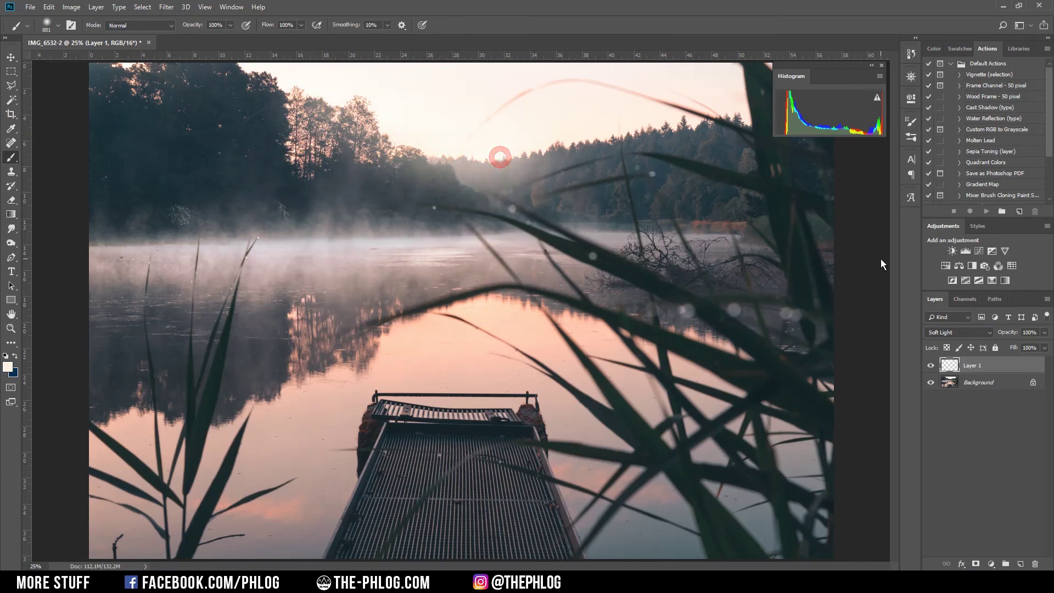
{"action": "left_click", "coordinate": [271, 87]}
{"action": "key", "text": "ctrl+z"}
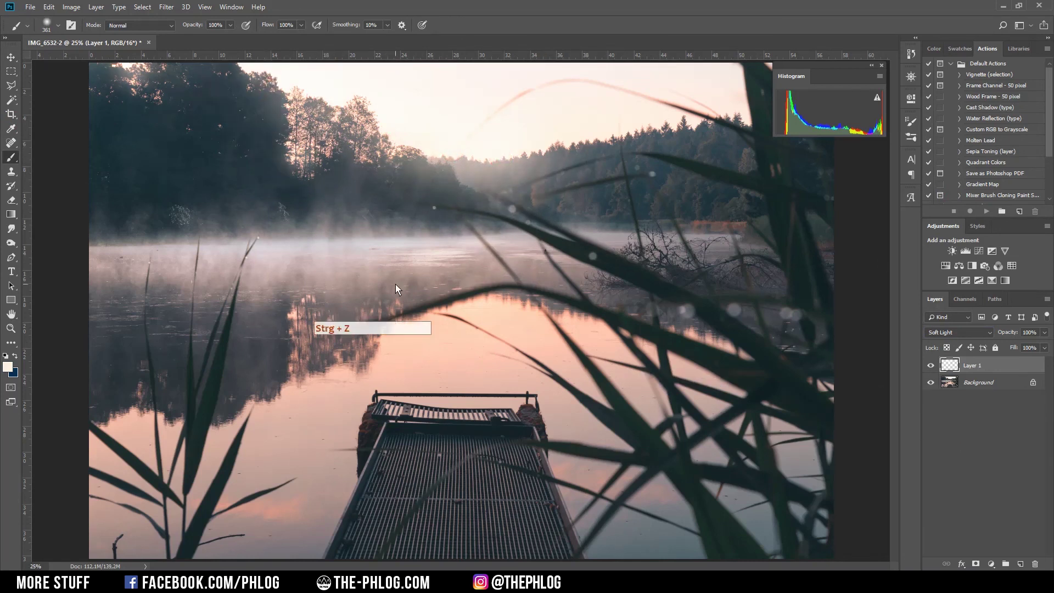
Lower the glow layer's opacity to 52%
{"action": "left_click", "coordinate": [1046, 332]}
{"action": "left_click_drag", "start_coordinate": [1045, 346], "coordinate": [1022, 346]}
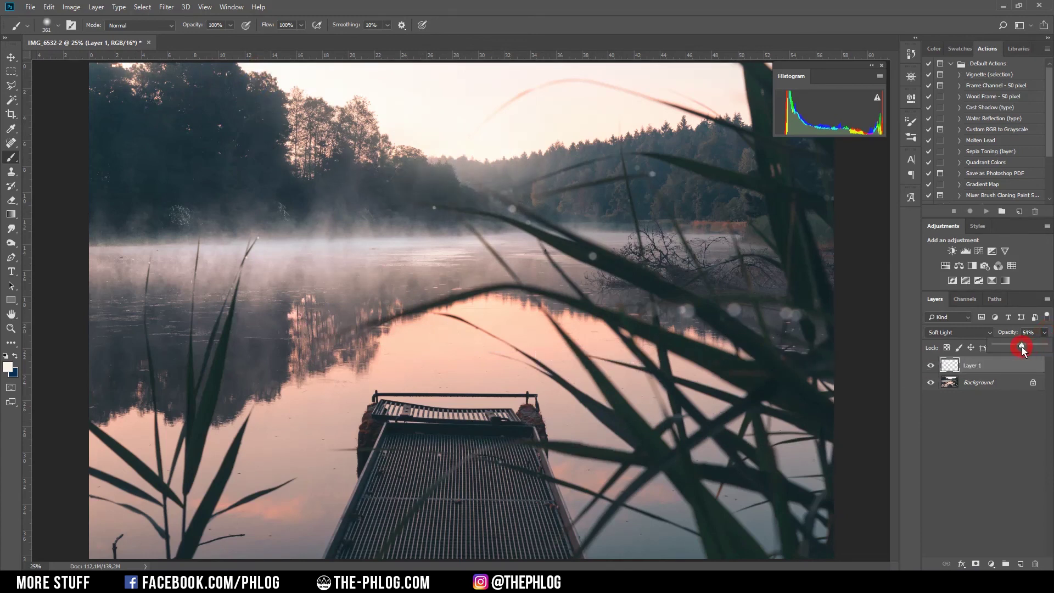
{"action": "mouse_move", "coordinate": [1022, 347]}
{"action": "left_mouse_down"}
{"action": "mouse_move", "coordinate": [1012, 347]}
{"action": "mouse_move", "coordinate": [1021, 347]}
{"action": "left_mouse_up"}
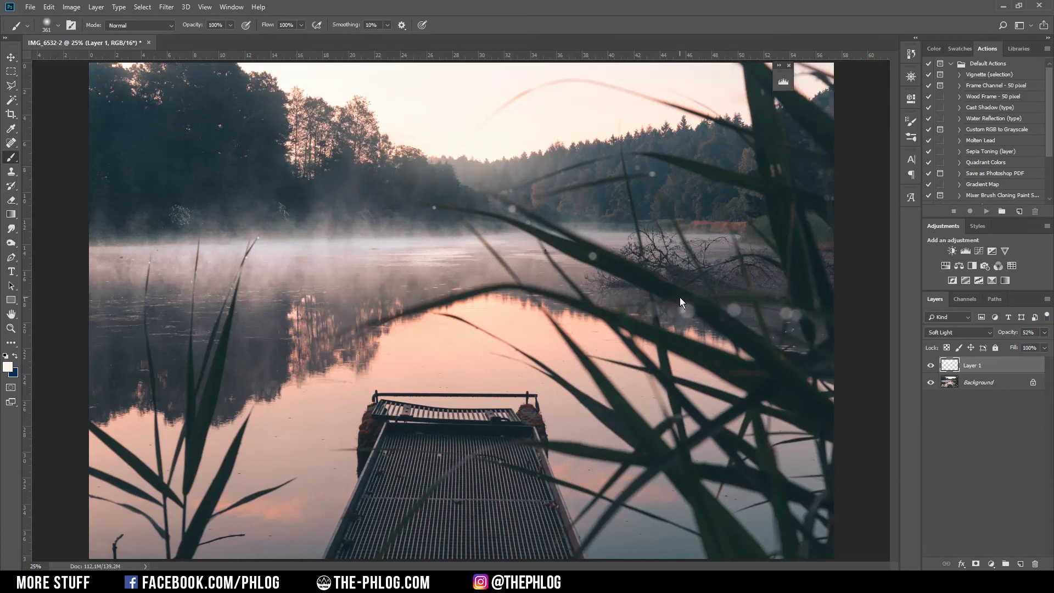